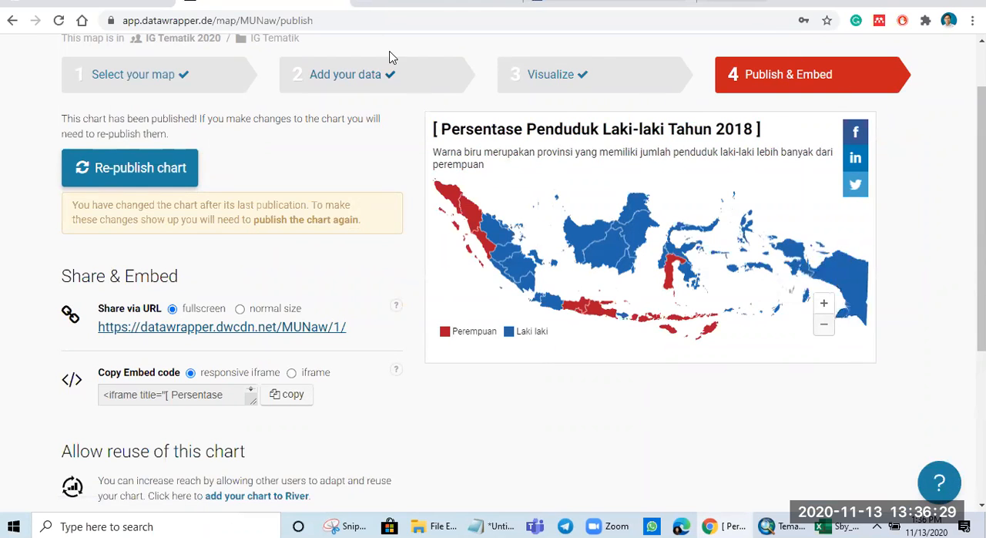
Step: Look at the published fullscreen map of Persentase Penduduk Laki-laki Tahun 2018 at reduced page zoom and return to its publishing page
click(328, 9)
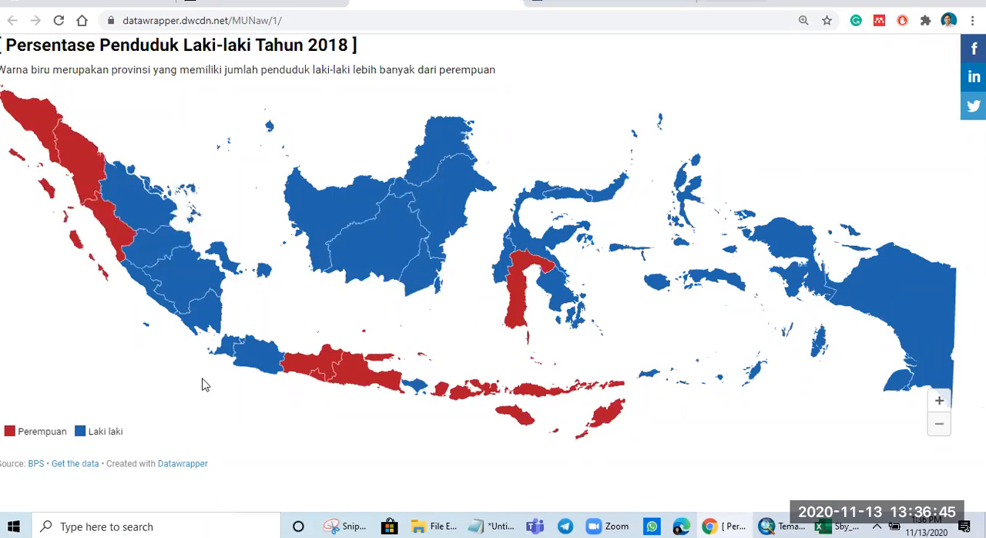
key(ctrl+minus)
key(ctrl+minus)
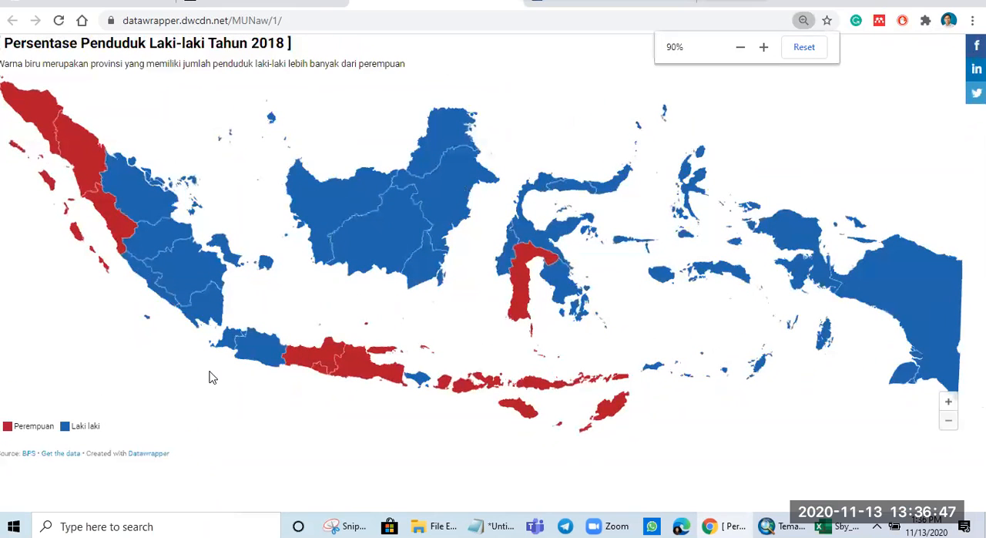
key(ctrl+minus)
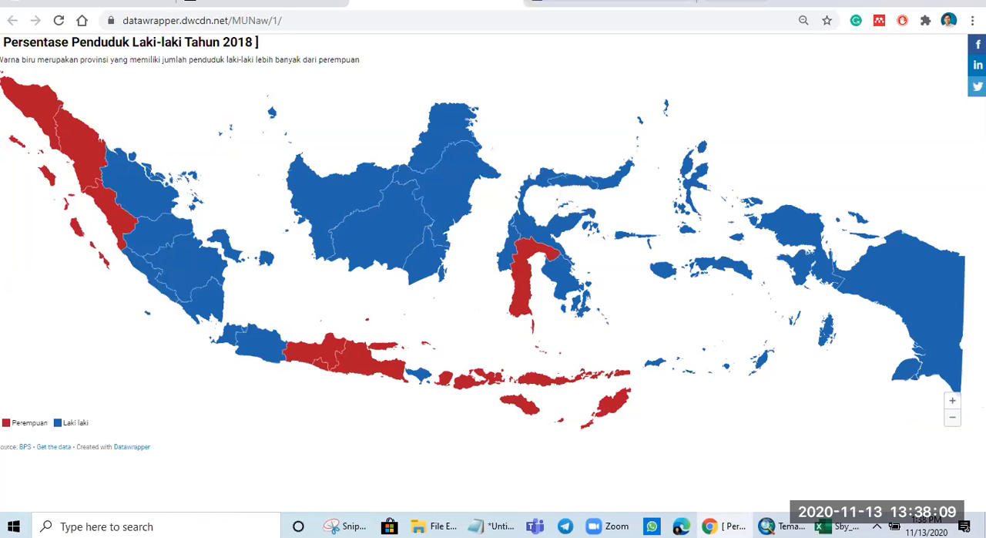
key(ctrl+w)
scroll(345, 323, up, 1)
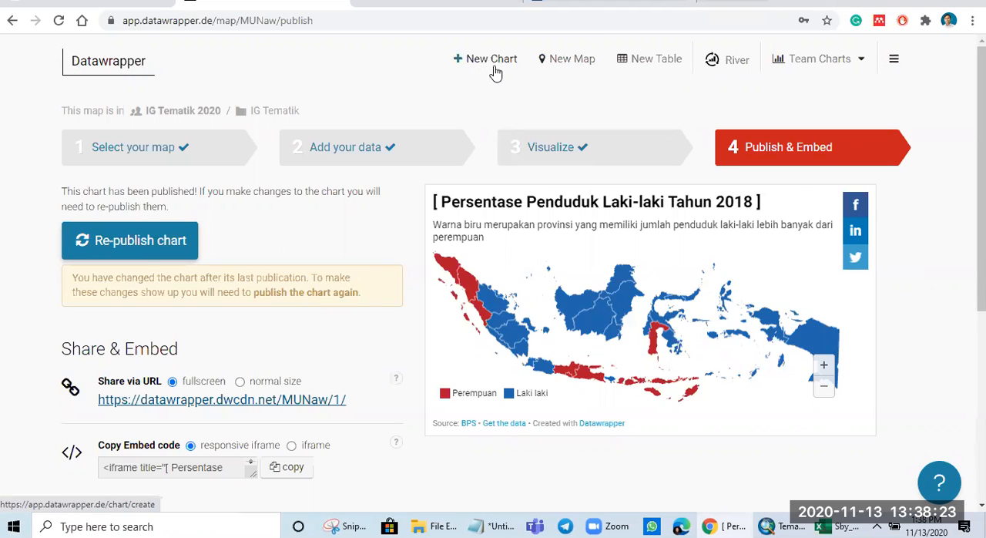
Step: Reopen the Persentase Penduduk Laki-laki map from the dashboard and review its visualization settings and base map selection
click(124, 64)
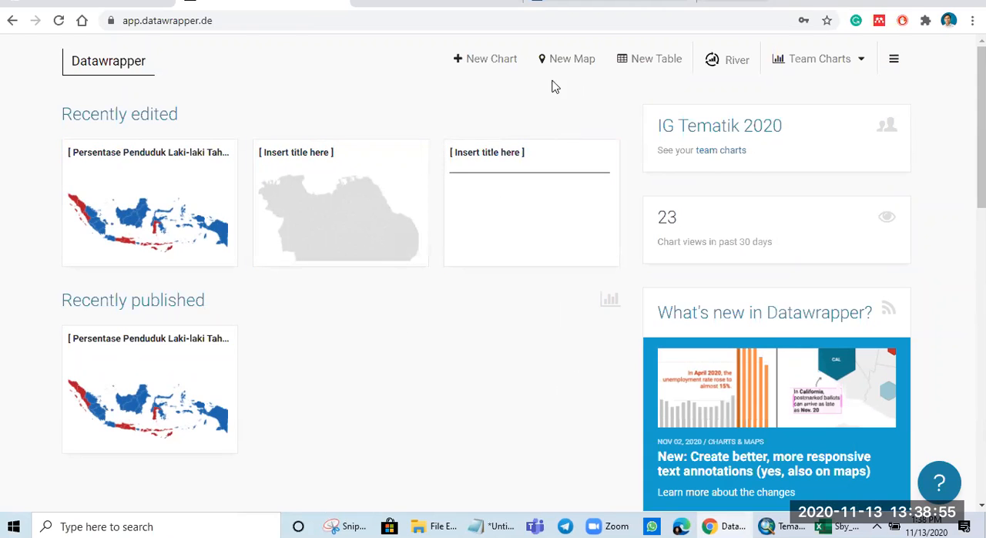
click(179, 234)
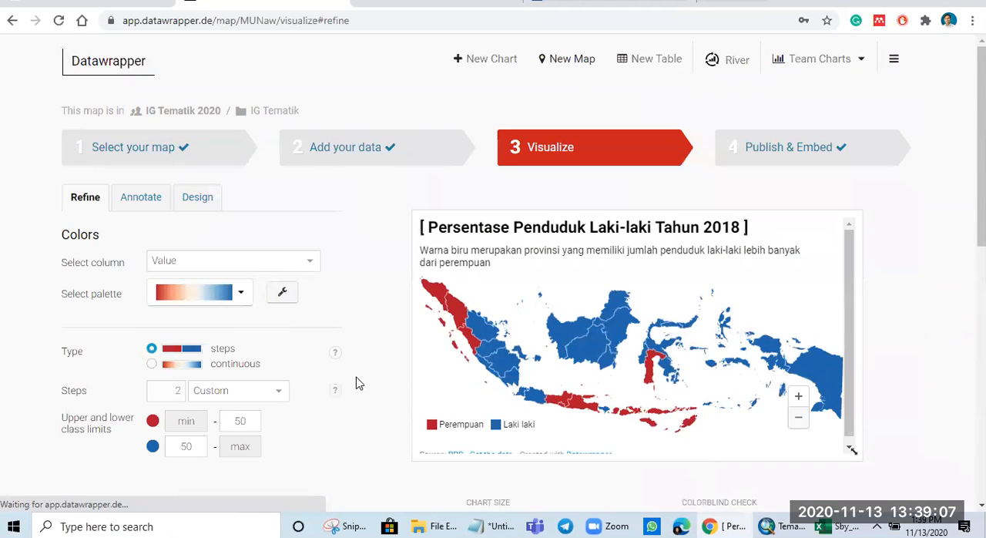
scroll(359, 381, down, 3)
scroll(359, 379, up, 3)
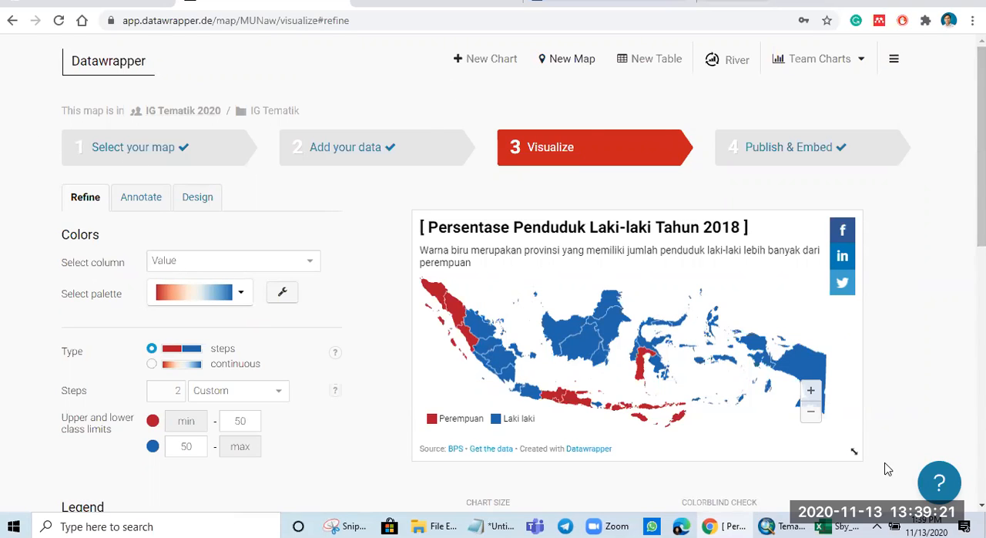
click(153, 161)
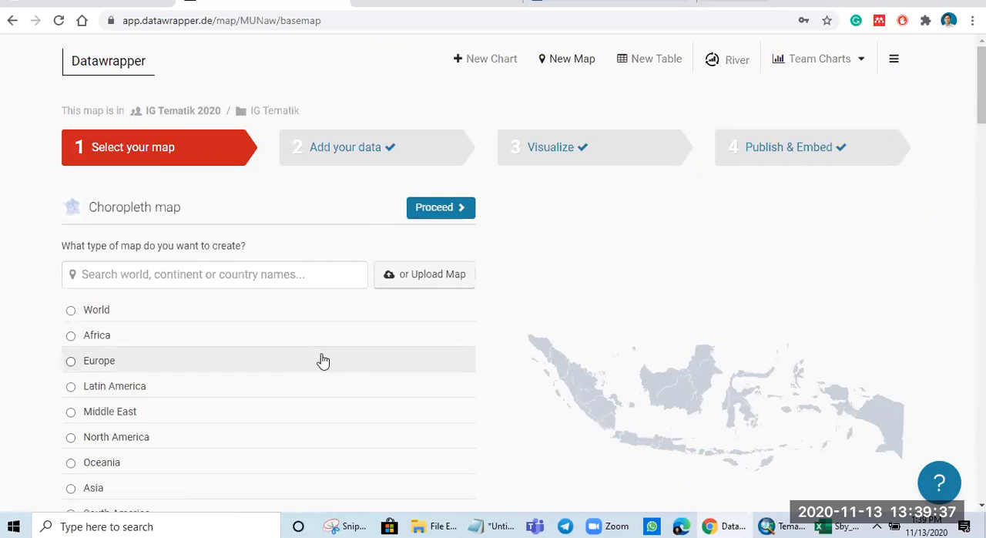
Step: Create a new map of the choropleth type
click(582, 63)
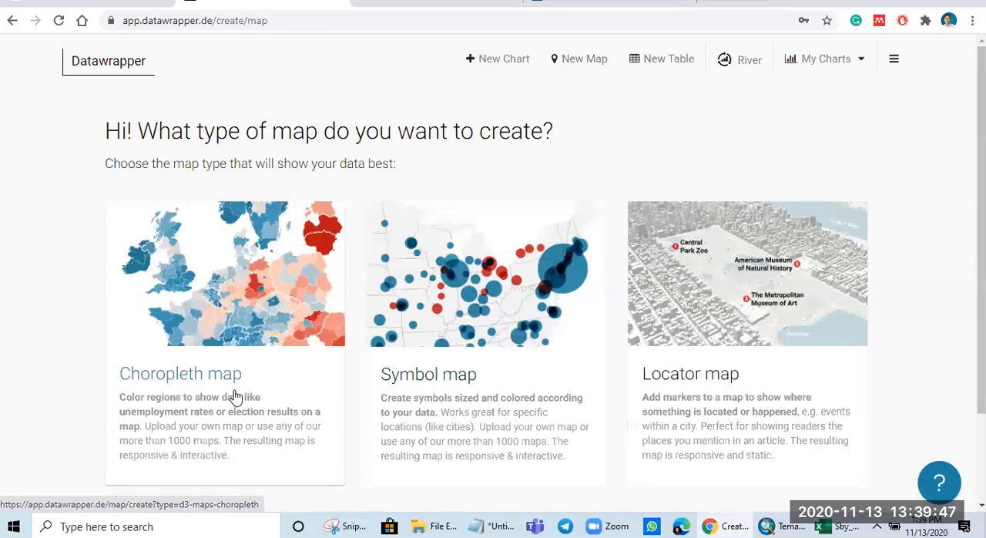
scroll(277, 293, down, 2)
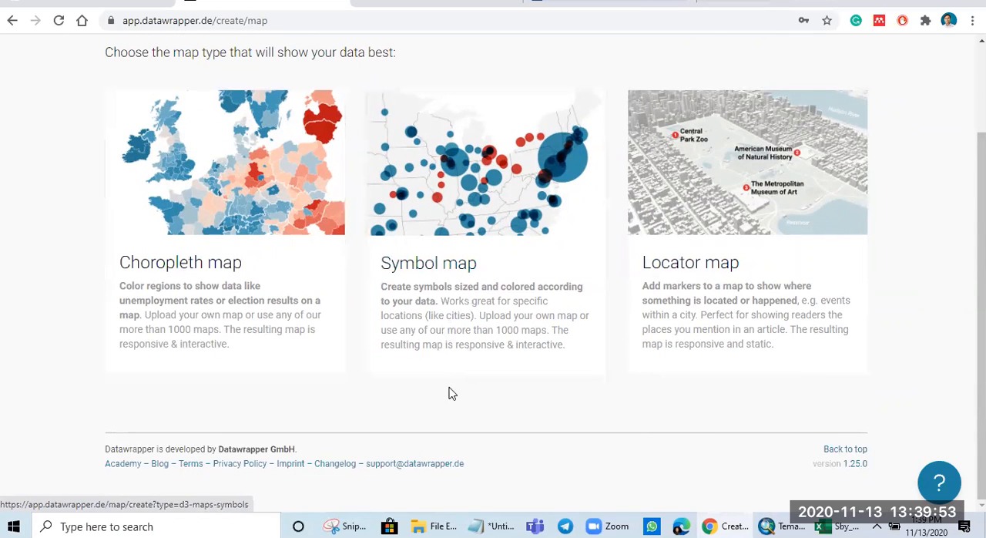
scroll(430, 385, up, 1)
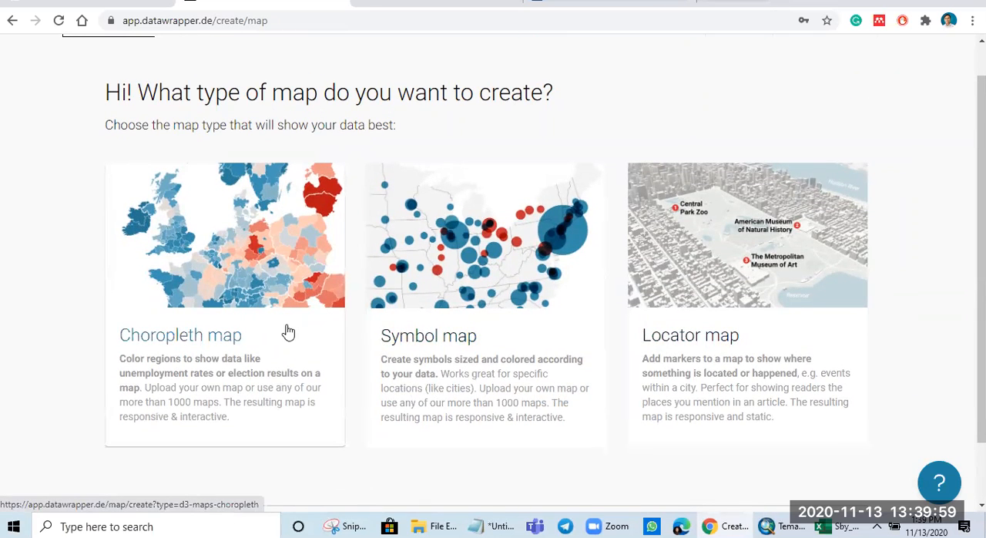
click(219, 281)
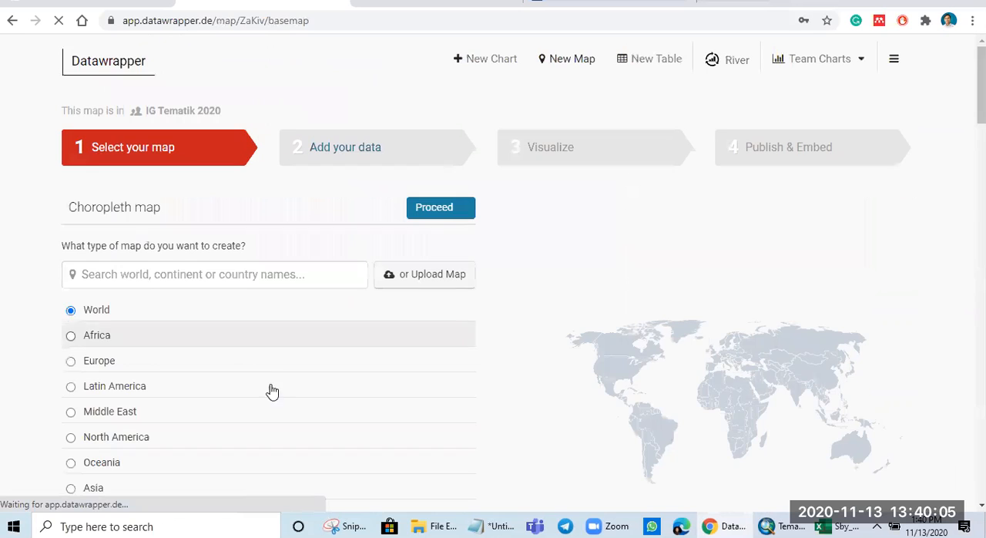
Step: Browse the available base maps, previewing Africa, Europe and South-East Asia
click(211, 276)
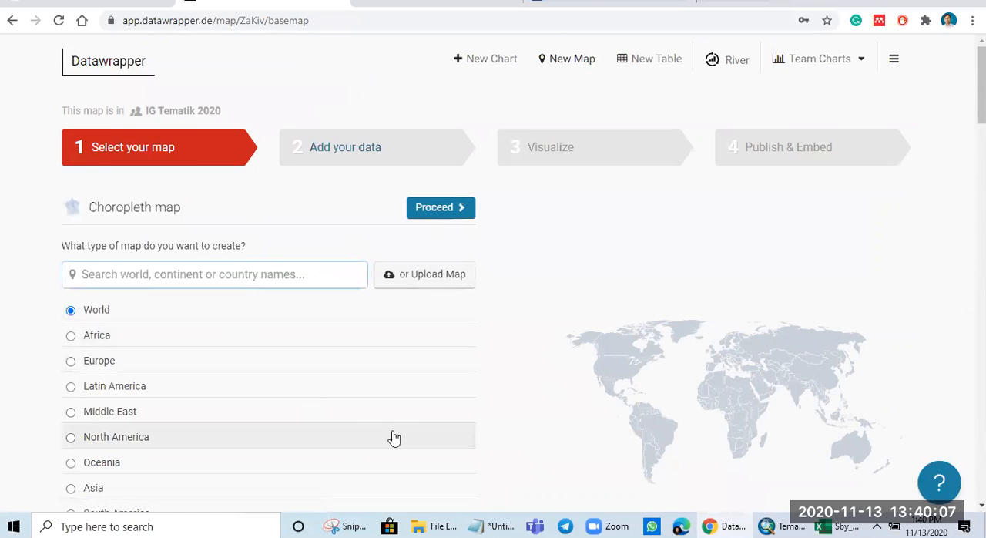
scroll(394, 438, down, 2)
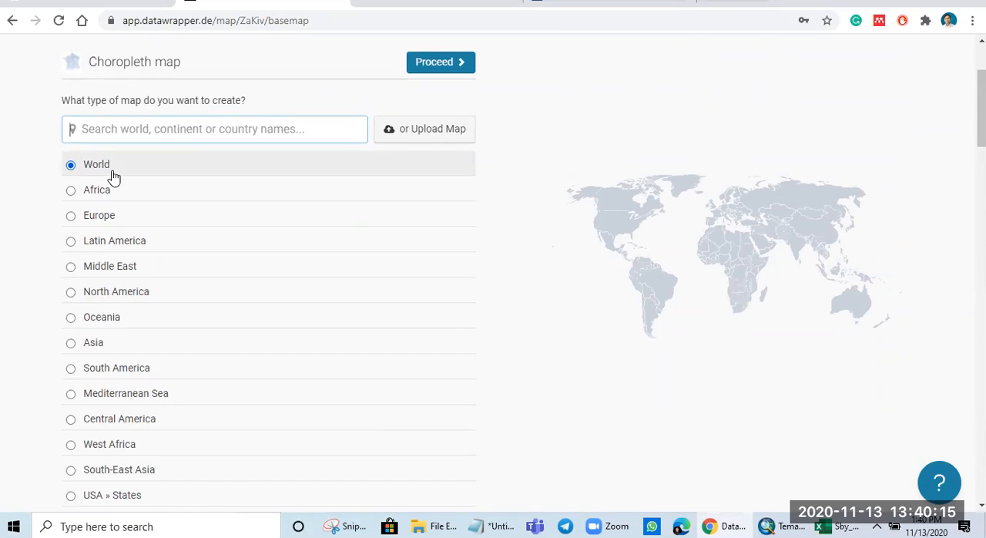
click(104, 195)
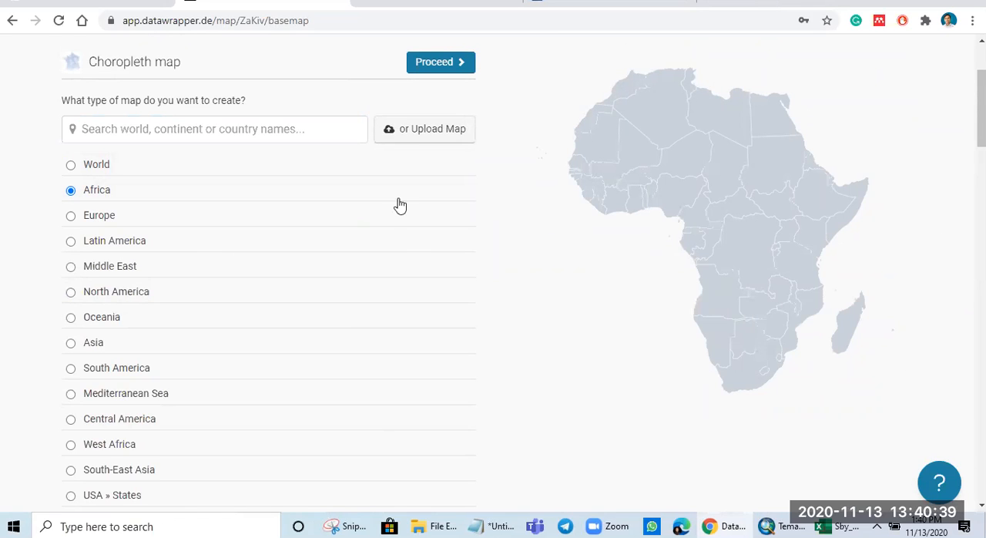
click(75, 222)
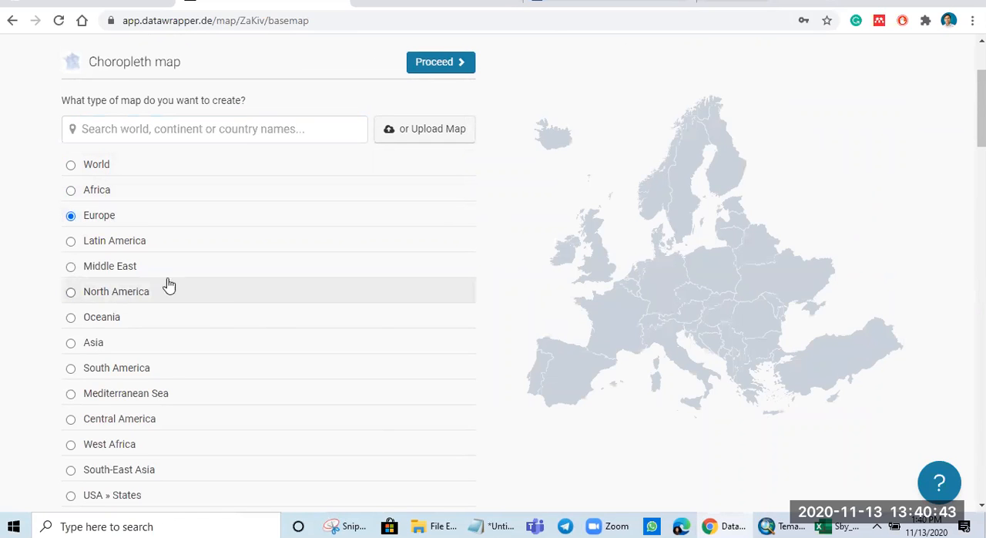
scroll(124, 332, down, 2)
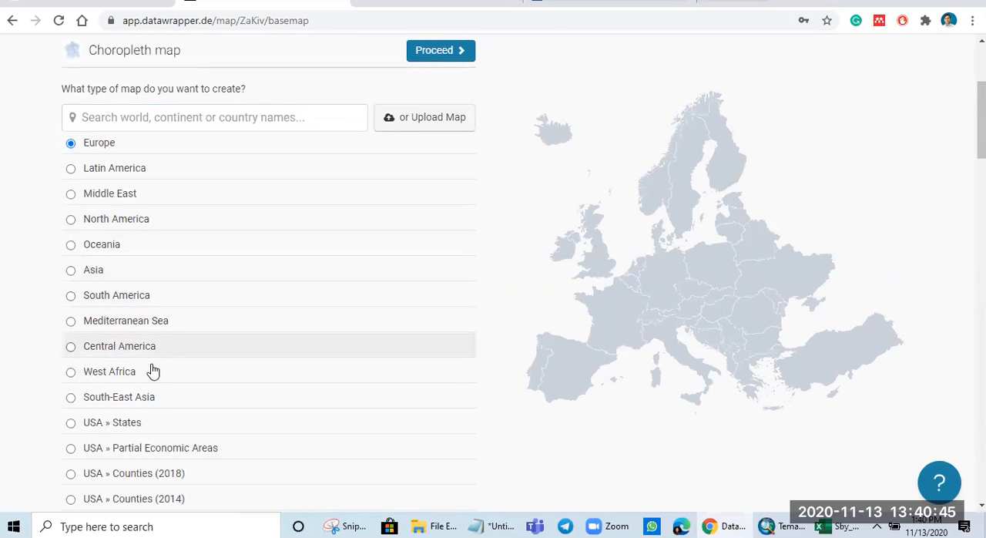
scroll(152, 392, down, 2)
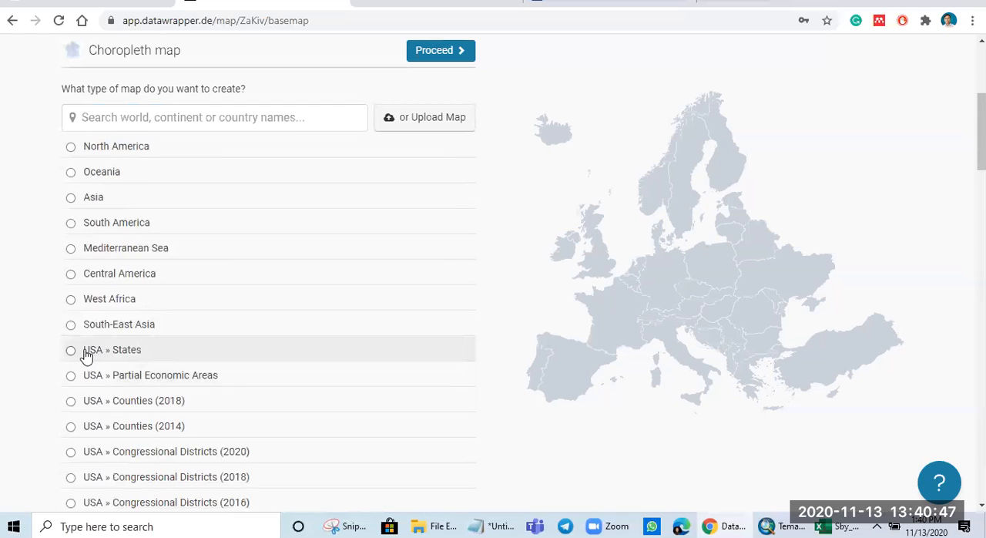
click(71, 325)
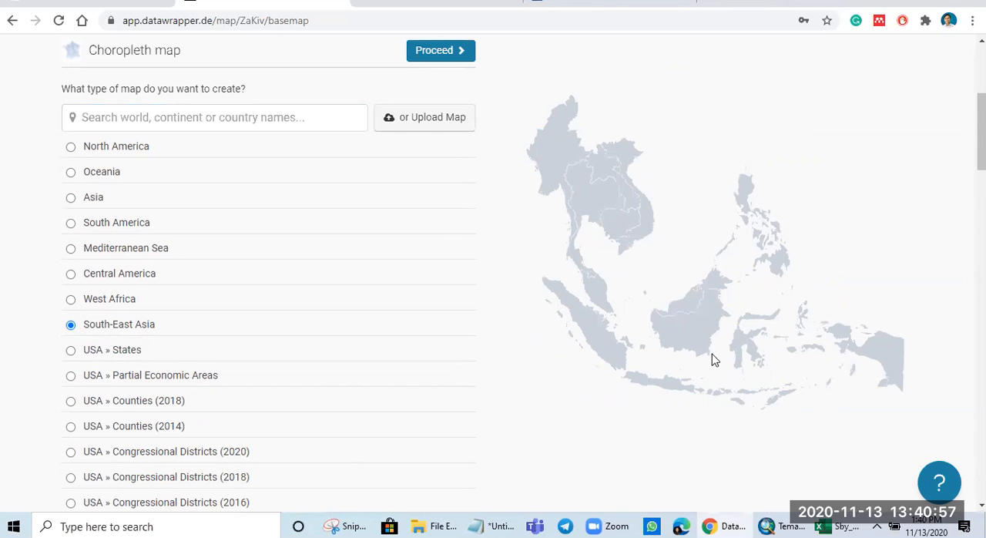
scroll(304, 260, up, 3)
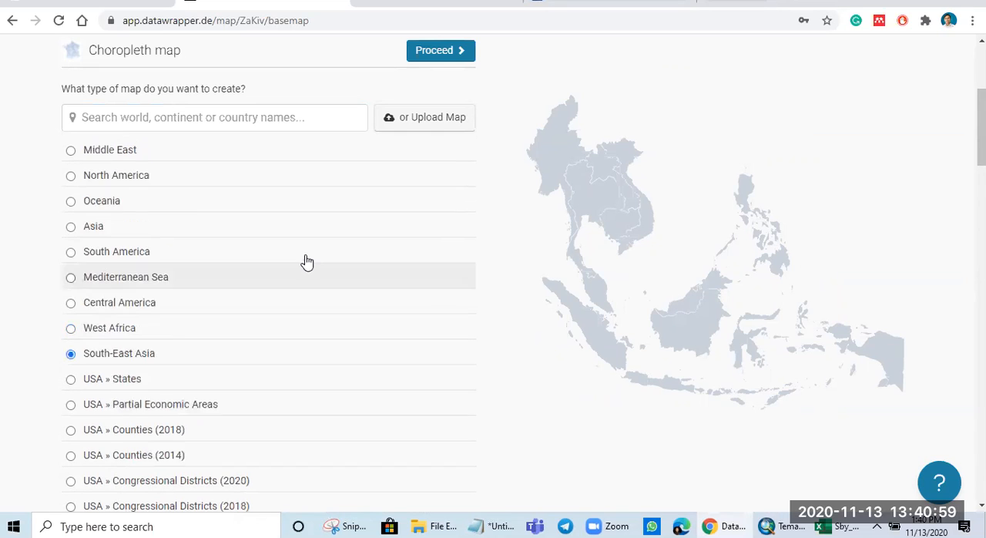
Step: Search the base maps for Indonesia, choose Indonesia » Autonomous Provinces (2018) and proceed to adding data
click(233, 267)
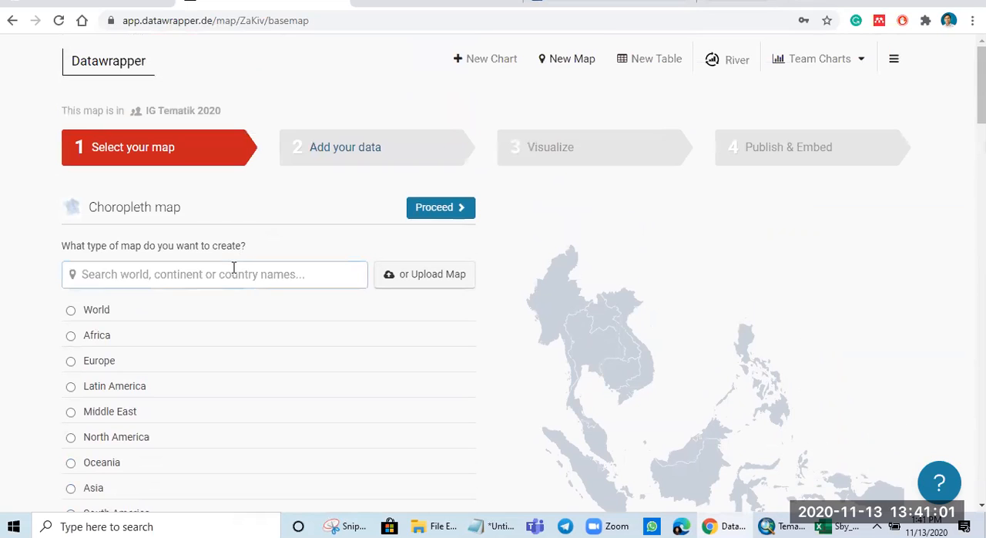
text(Indonesia)
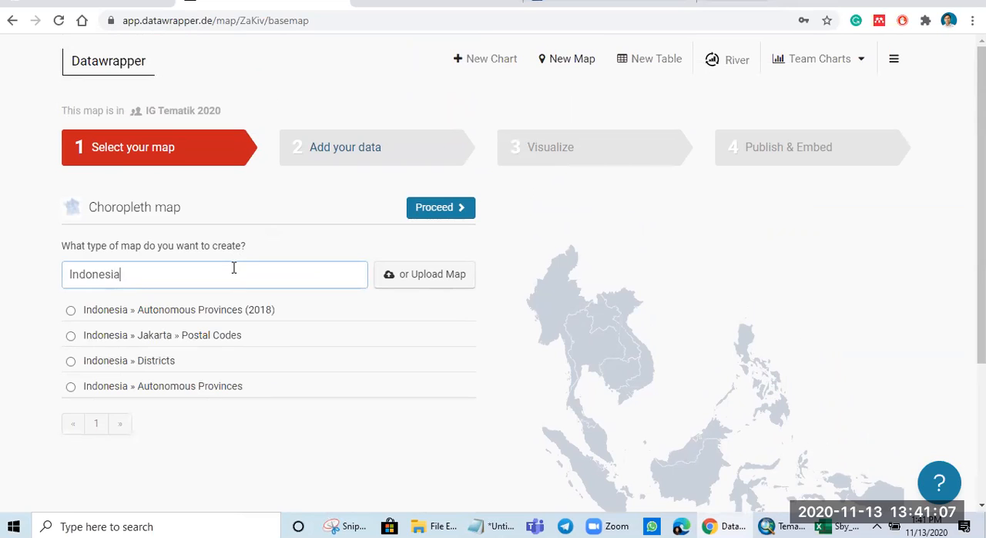
click(72, 311)
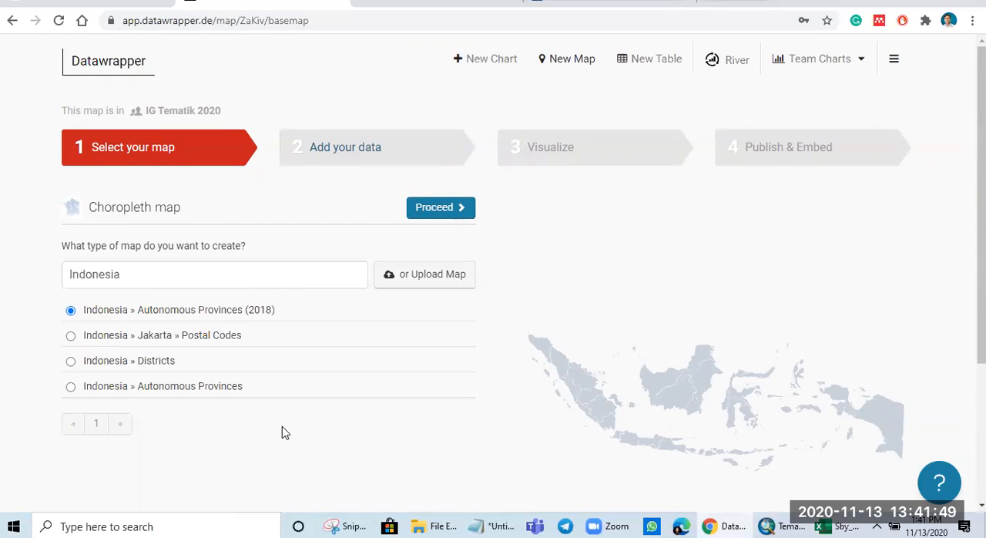
click(447, 209)
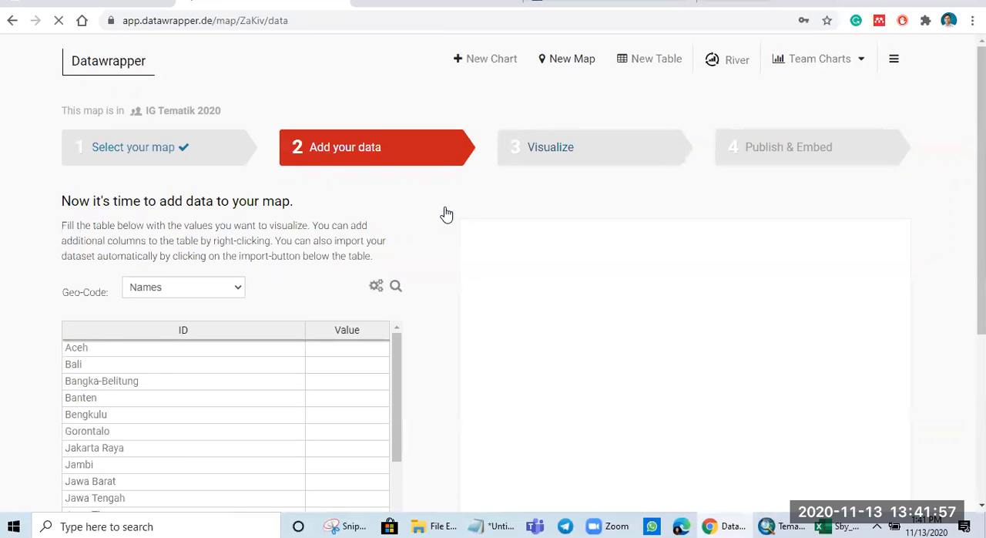
Step: Examine the data table's province names and Value column from Aceh down to Yogyakarta
scroll(343, 359, down, 4)
scroll(553, 373, down, 4)
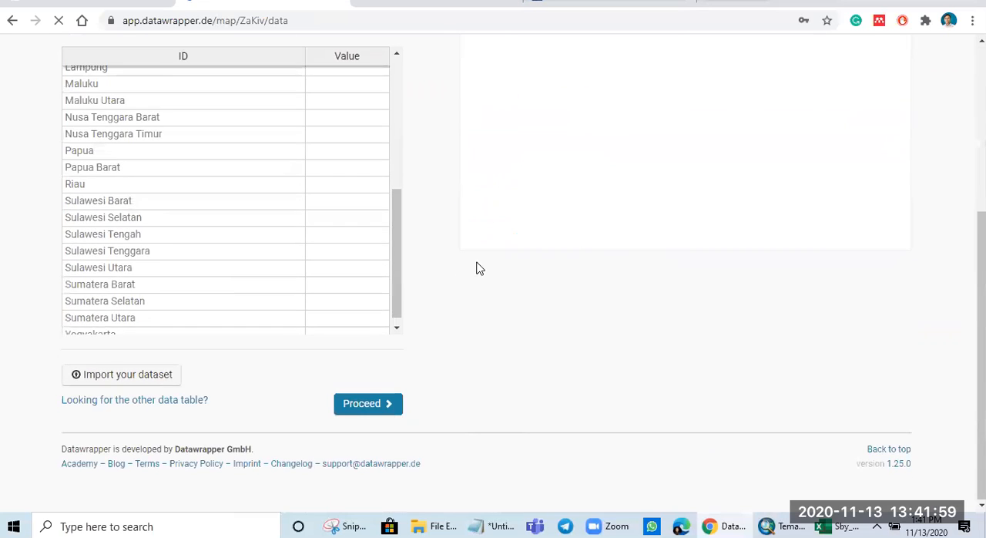
scroll(308, 247, up, 4)
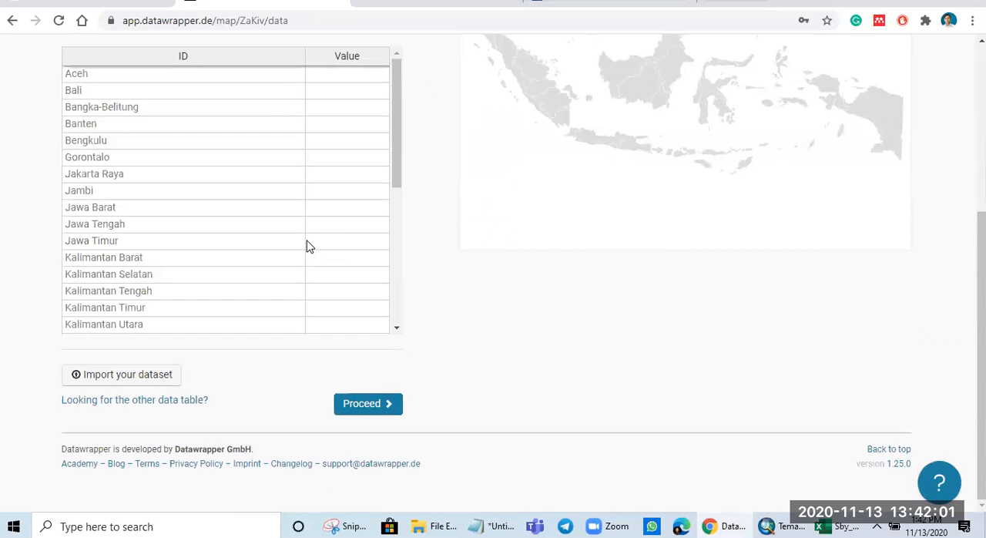
double_click(337, 77)
click(318, 141)
scroll(522, 308, up, 3)
click(130, 297)
click(128, 310)
click(128, 320)
click(163, 366)
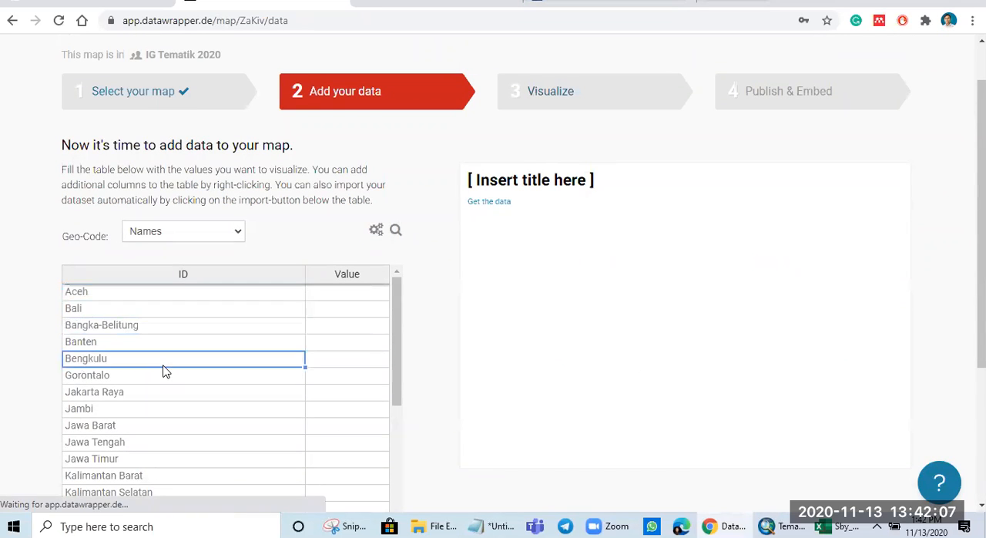
click(173, 377)
scroll(184, 420, down, 3)
scroll(183, 412, down, 3)
scroll(178, 440, down, 3)
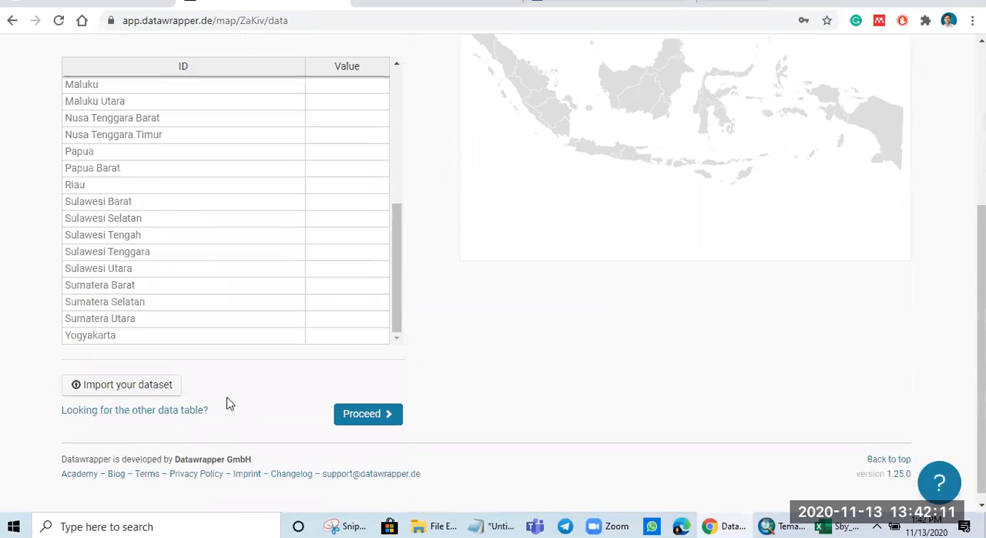
scroll(137, 320, up, 6)
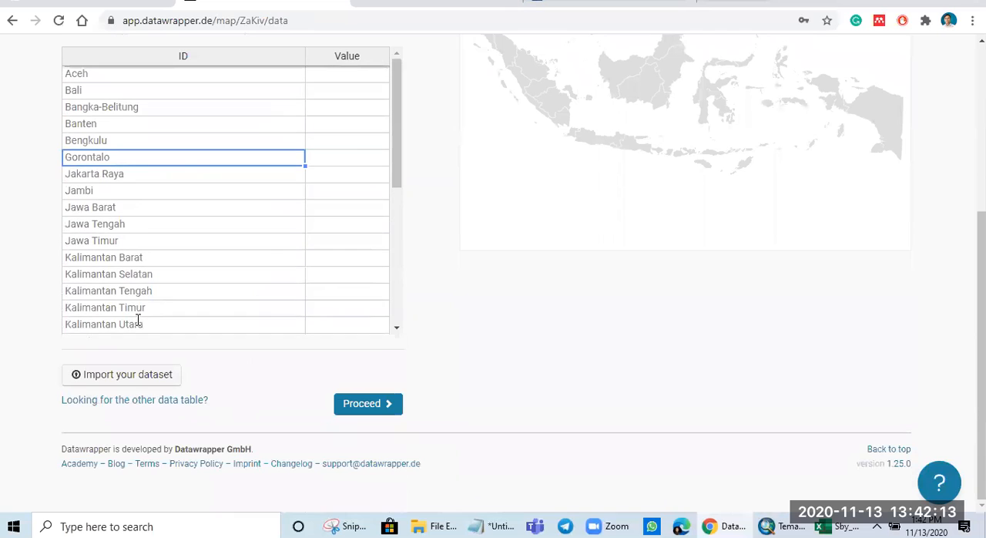
scroll(162, 289, up, 3)
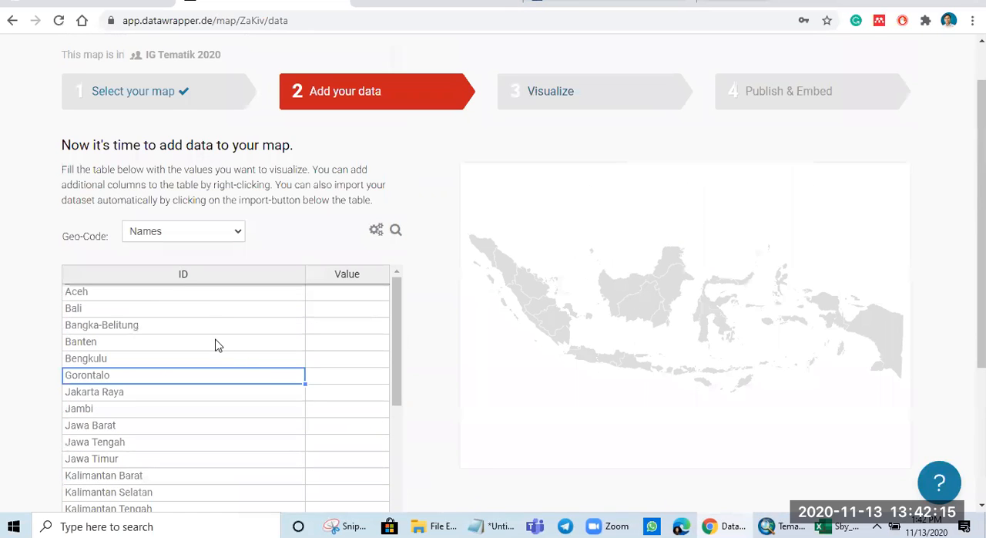
click(201, 297)
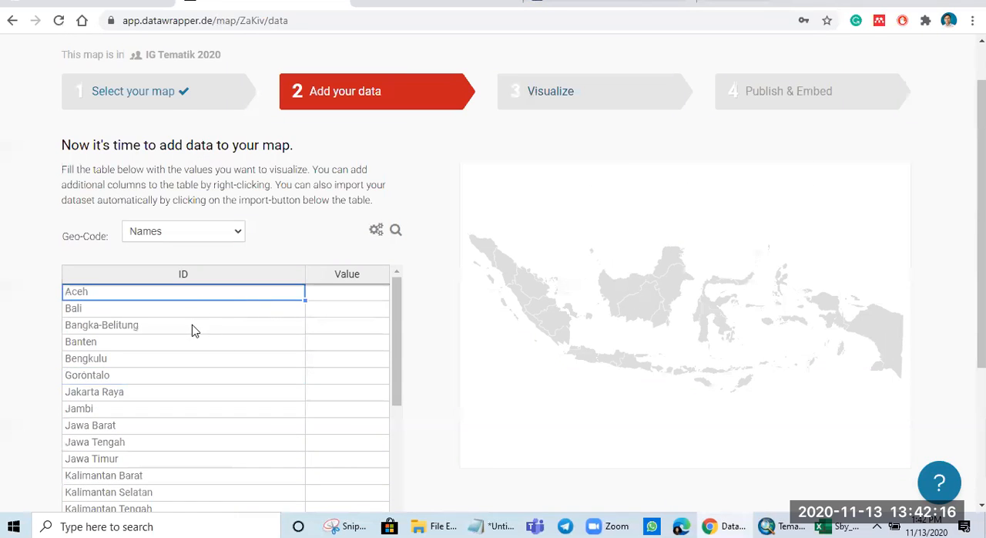
Step: Enter the values 1, 3, 5, 0 and 0 for Aceh, Bali, Bangka-Belitung, Banten and Bengkulu
click(339, 299)
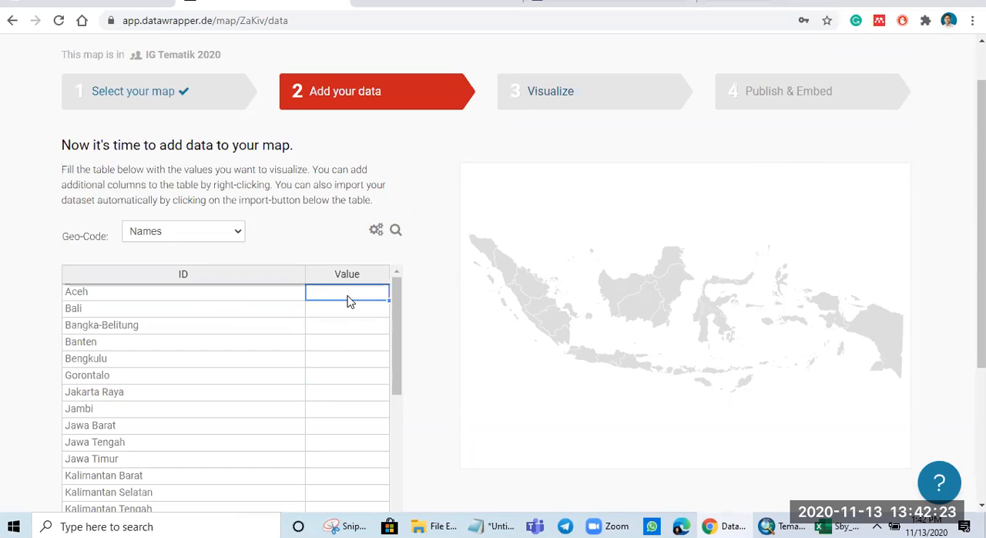
double_click(348, 295)
text(1)
key(Return)
text(3)
key(Return)
text(5)
key(Return)
text(0)
key(Return)
text(0)
key(Return)
Step: Enter the values 1, 2, 3, 5 and 1 for Gorontalo, Jakarta Raya, Jambi, Jawa Barat and Jawa Tengah
text(1)
key(Return)
text(2)
key(Return)
text(3)
key(Return)
text(5)
key(Return)
text(1)
key(Return)
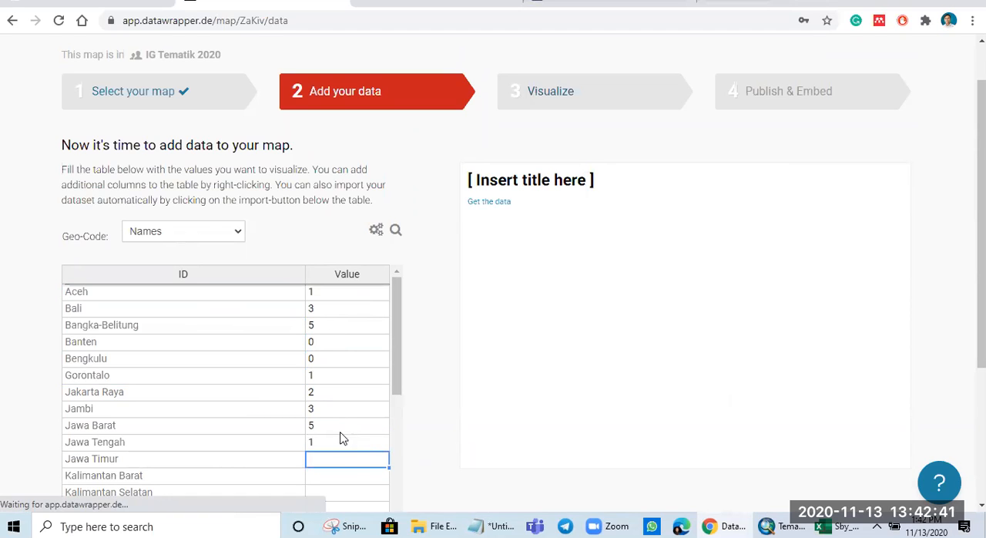
Step: Enter the values 50, 3, 2, 0 and 2 for Jawa Timur, Kalimantan Barat, Kalimantan Selatan, Kalimantan Tengah and Kalimantan Timur
text(50)
click(337, 481)
scroll(336, 478, down, 1)
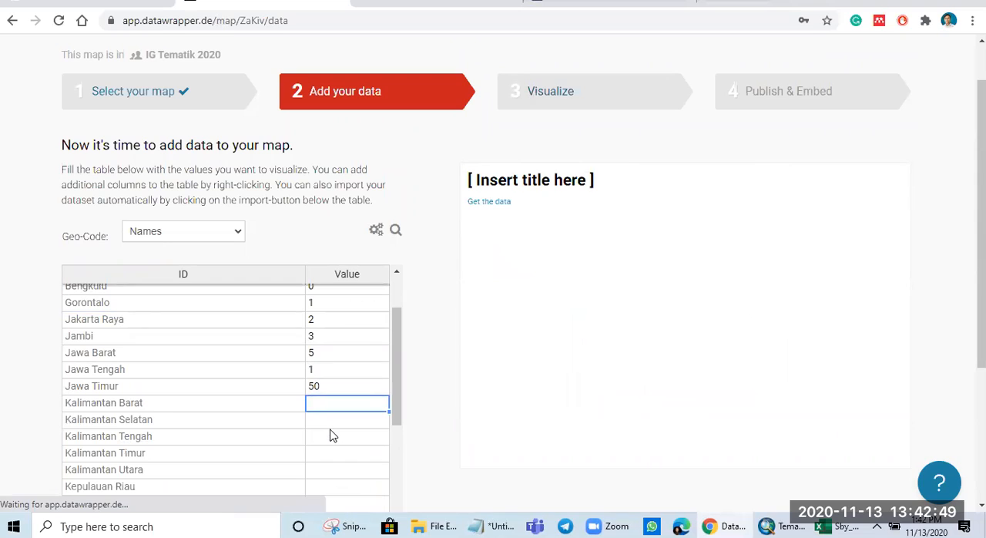
text(3)
key(Return)
text(2)
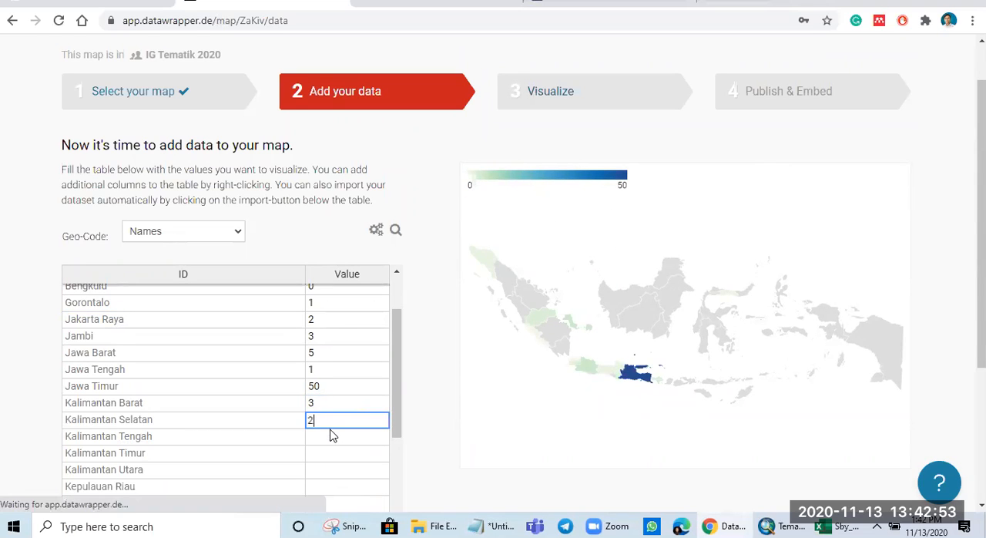
key(Return)
text(0)
key(Return)
text(2)
key(Return)
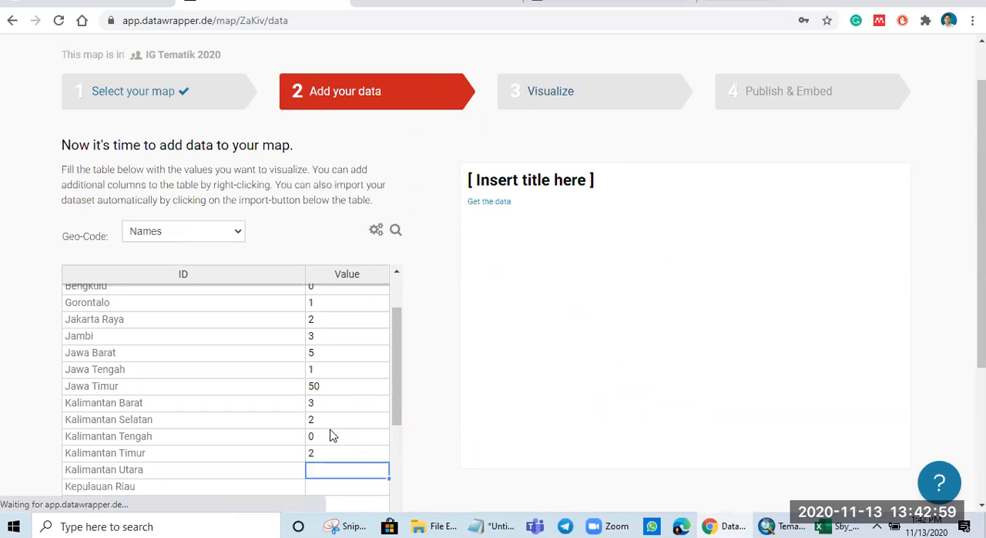
Step: Enter the values 6, 4, 20 and 23 for Kalimantan Utara, Kepulauan Riau, Lampung and Maluku
text(6)
key(Return)
text(4)
key(Return)
scroll(327, 435, down, 3)
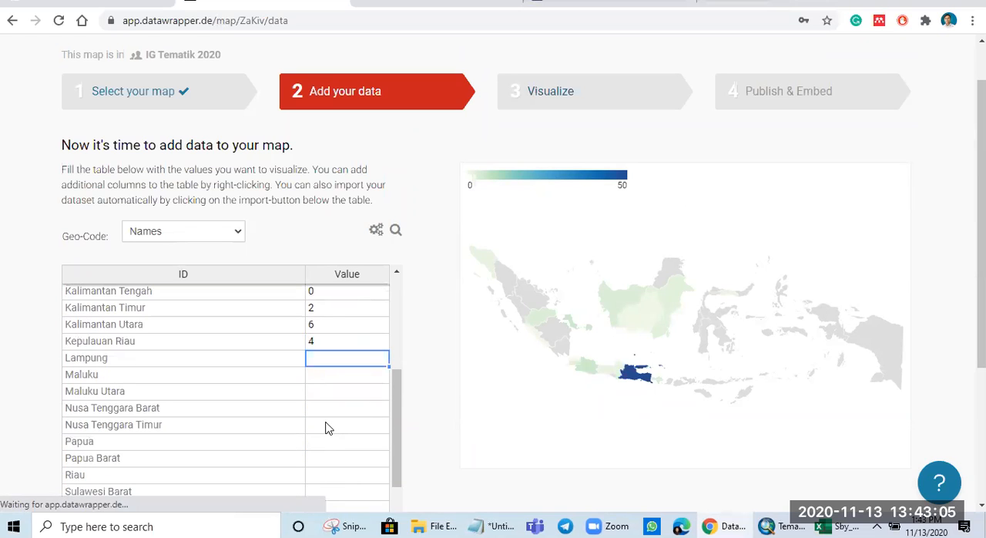
text(20)
key(Return)
text(2)
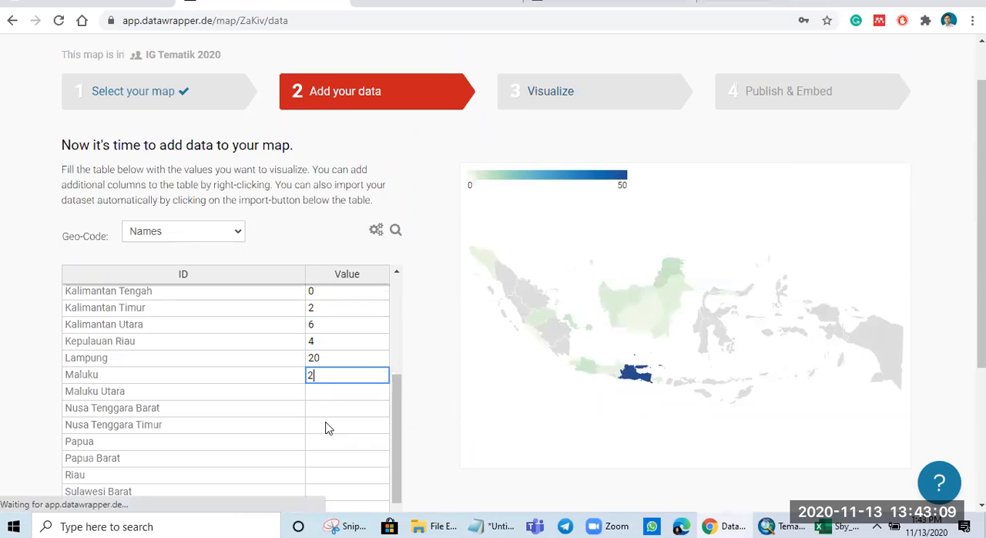
text(3)
key(Return)
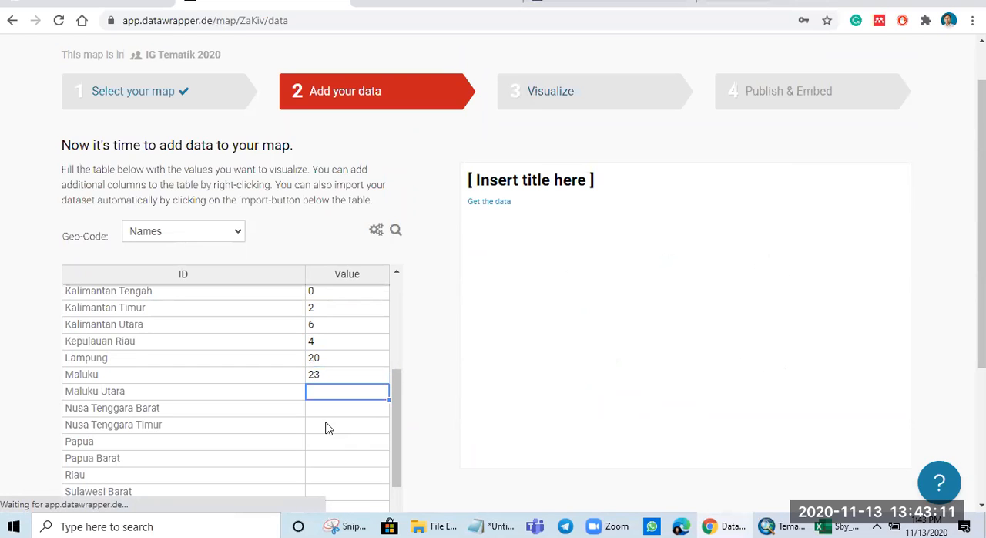
Step: Enter the values 32, 60, 30 and 40 for Maluku Utara, Nusa Tenggara Barat, Nusa Tenggara Timur and Papua
text(32)
key(Return)
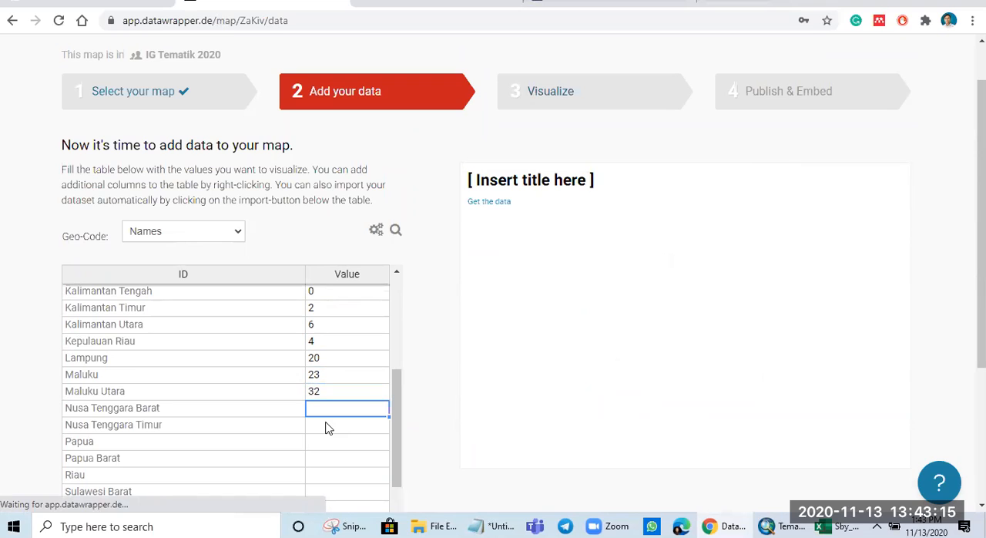
text(60)
key(Return)
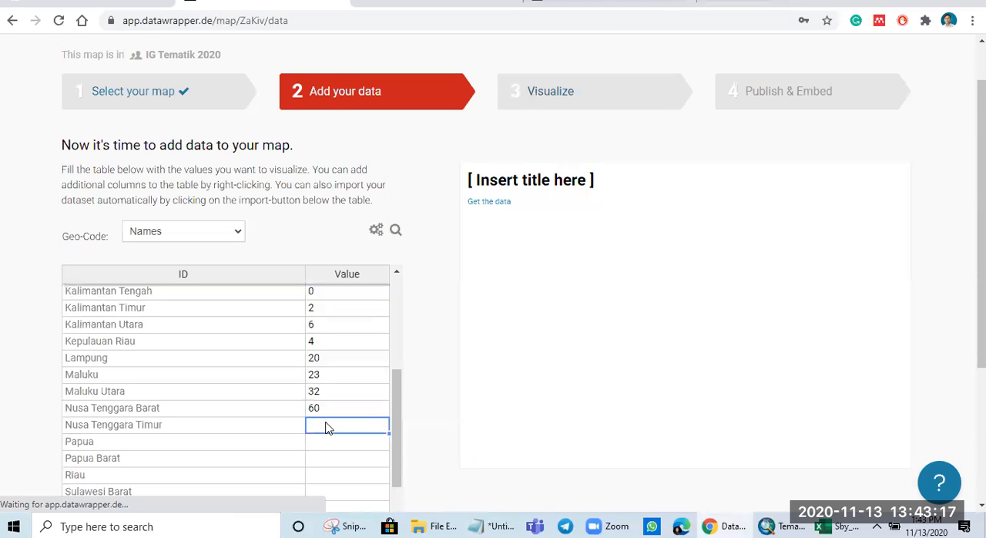
text(30)
key(Return)
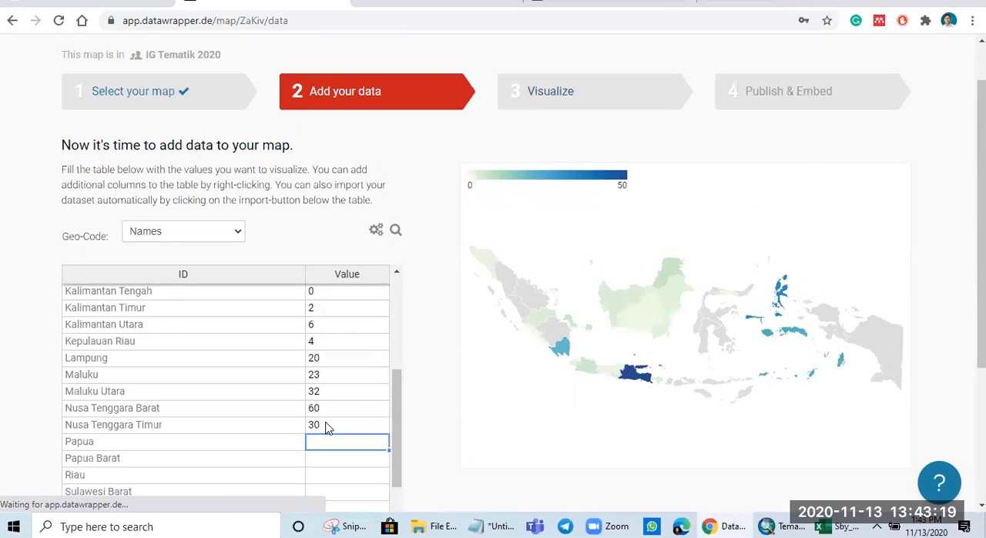
text(40)
key(Return)
Step: Enter the values 23, 23 and 12 for Papua Barat, Riau and Sulawesi Barat
text(23)
key(Return)
text(23)
key(Return)
text(12)
key(Return)
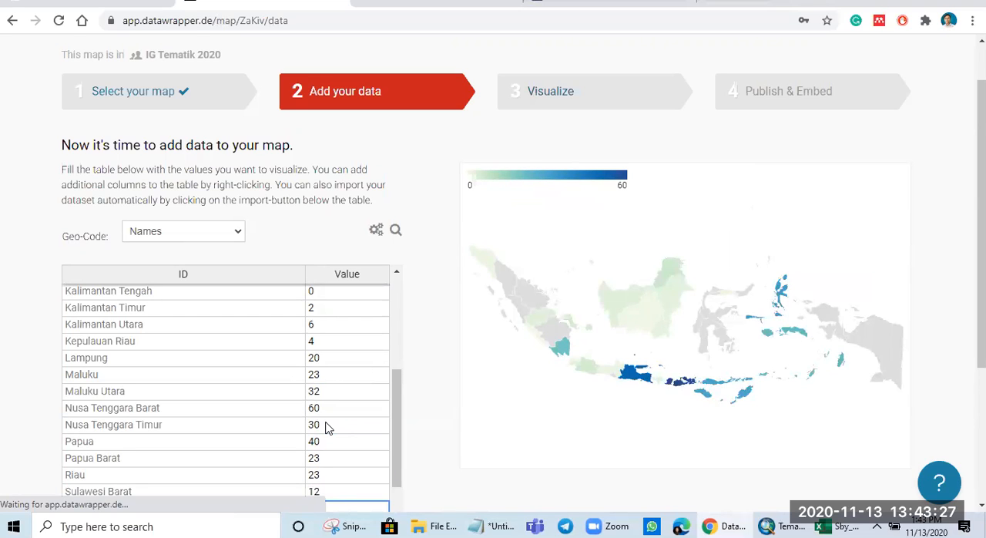
Step: Enter 2 for Sulawesi Selatan, Sulawesi Tengah and Sulawesi Tenggara, and 5 for Sulawesi Utara, Sumatera Barat and Sumatera Selatan
scroll(326, 429, down, 1)
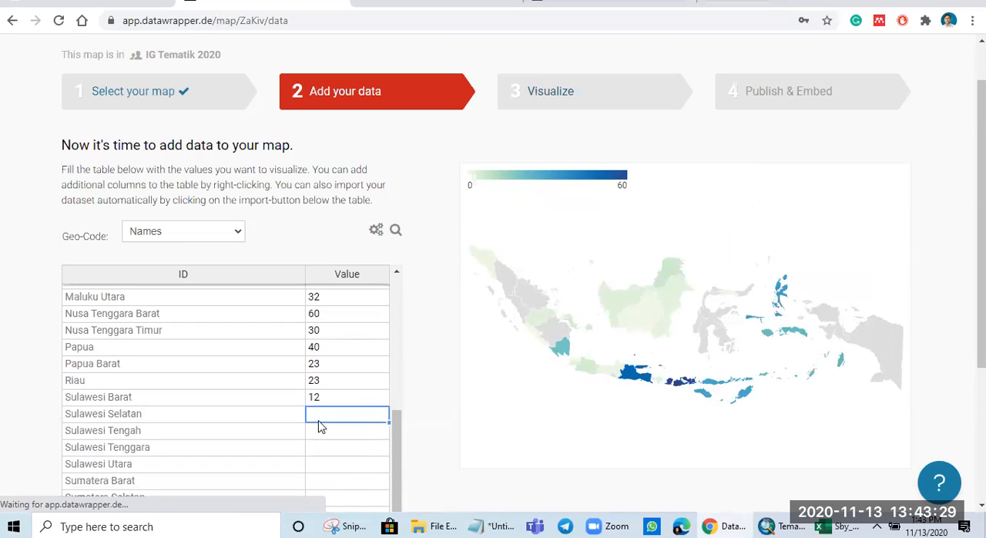
text(2)
key(Return)
text(2)
key(Return)
text(2)
key(Return)
text(5)
key(Return)
text(5)
key(Return)
key(Return)
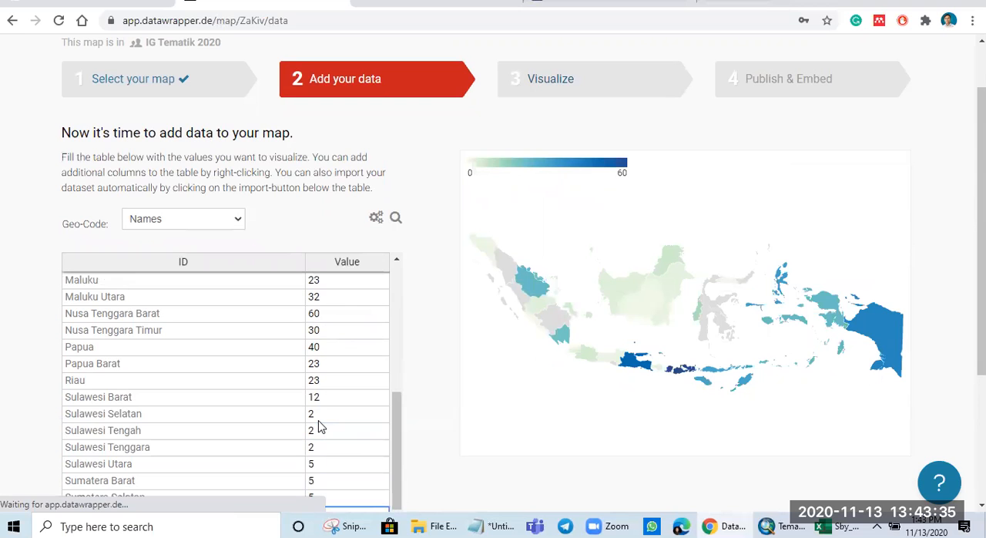
Step: Enter the values 4 and 70 for the last two provinces, Sumatera Utara and Yogyakarta
scroll(313, 422, down, 3)
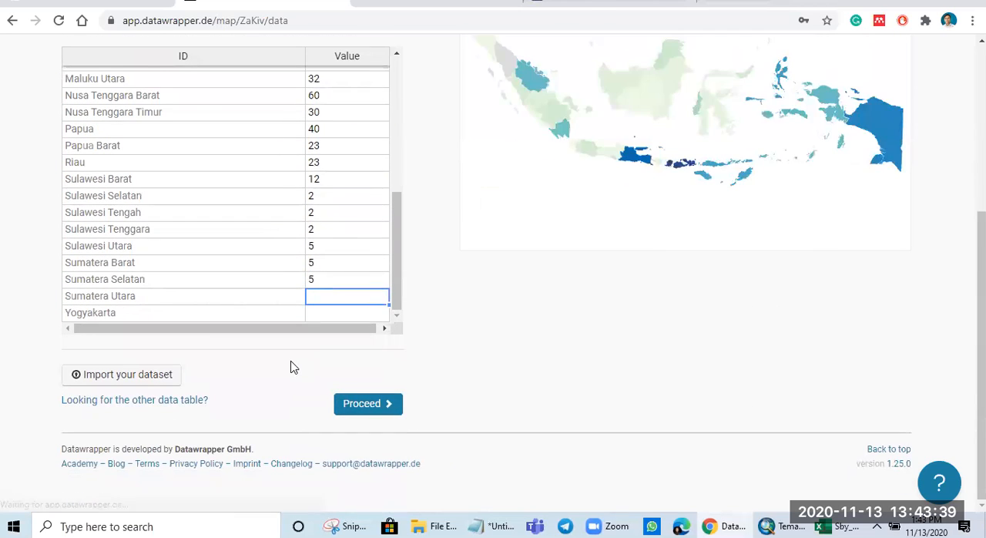
text(4)
key(Return)
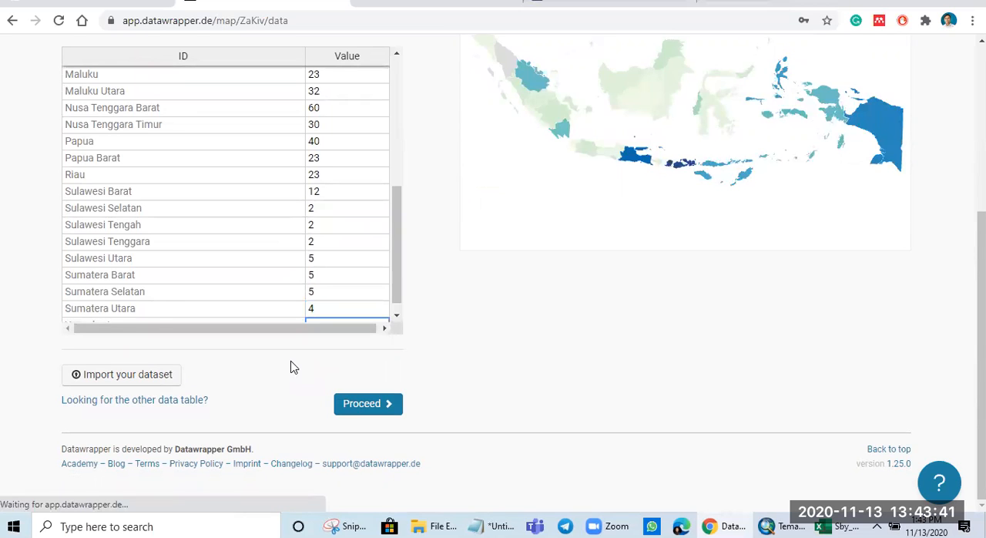
scroll(281, 268, down, 1)
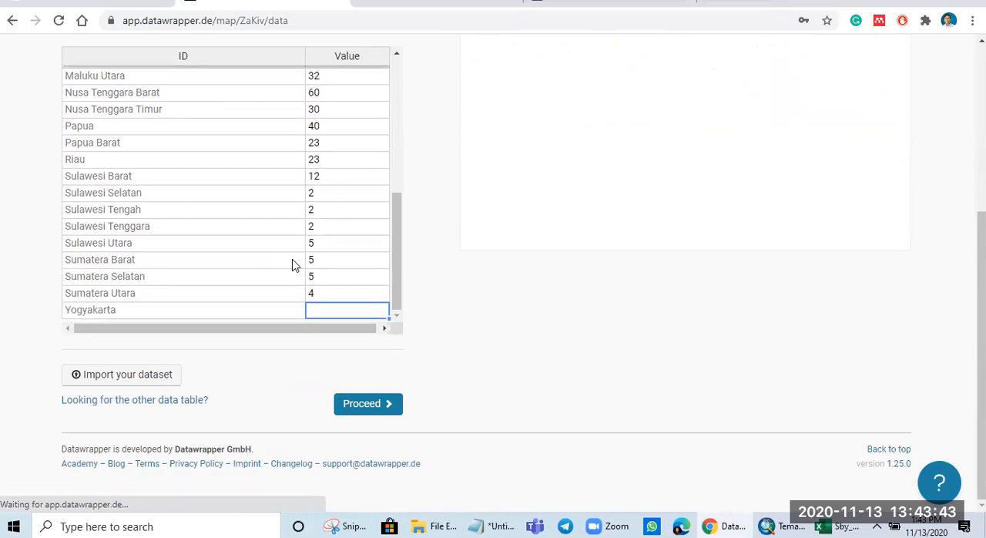
text(70)
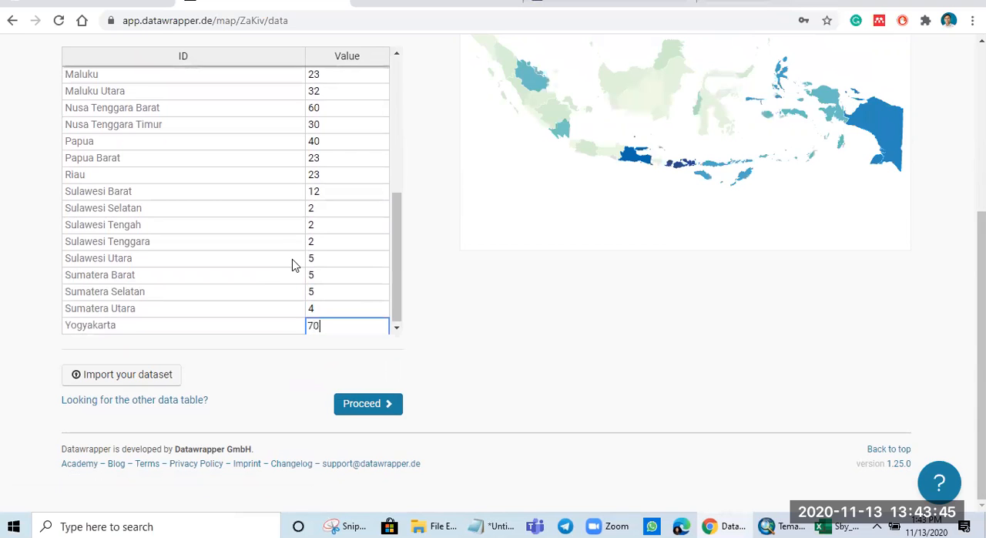
key(Return)
Step: Change the values of Aceh and Bali at the start of the table to 10 and 23
scroll(671, 405, up, 3)
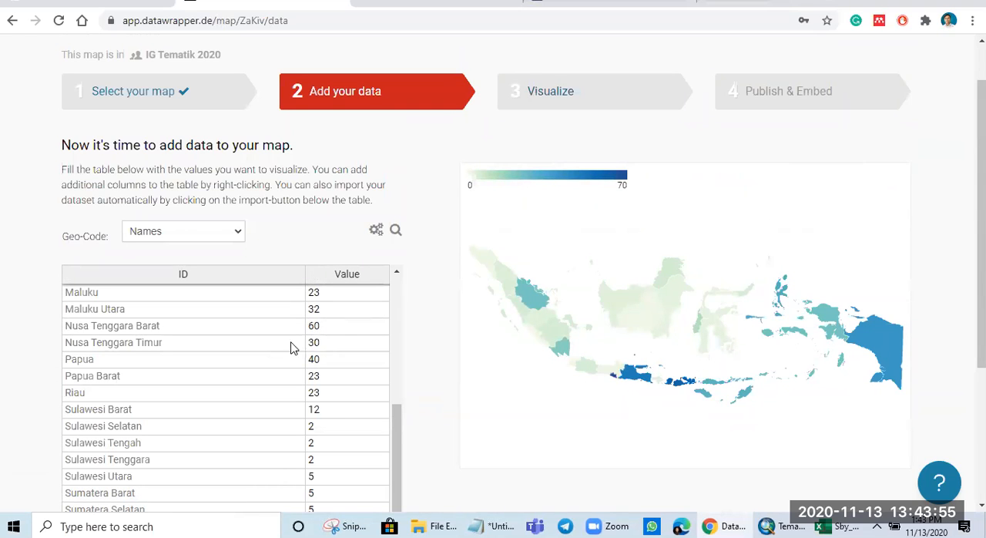
scroll(296, 389, up, 10)
click(340, 296)
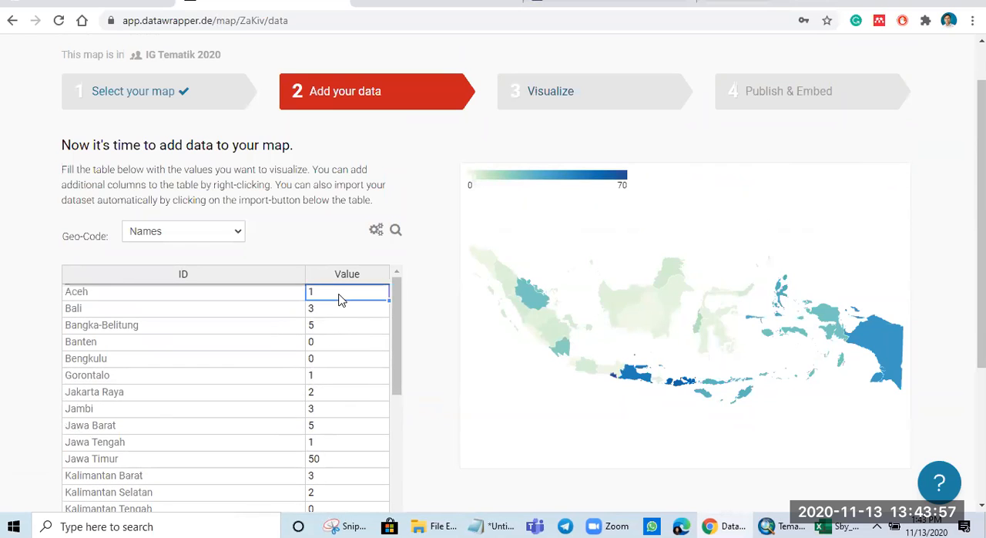
double_click(339, 294)
text(0)
key(Return)
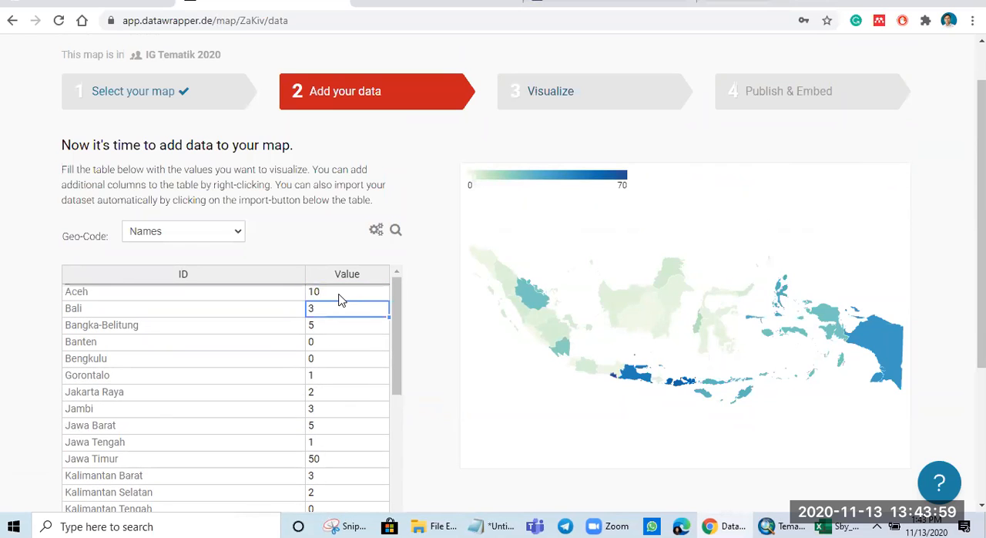
text(23)
key(Return)
Step: Re-enter 5 for Bangka-Belitung and set Banten to 05 and Bengkulu to 75
text(5)
key(Return)
text(05)
key(Return)
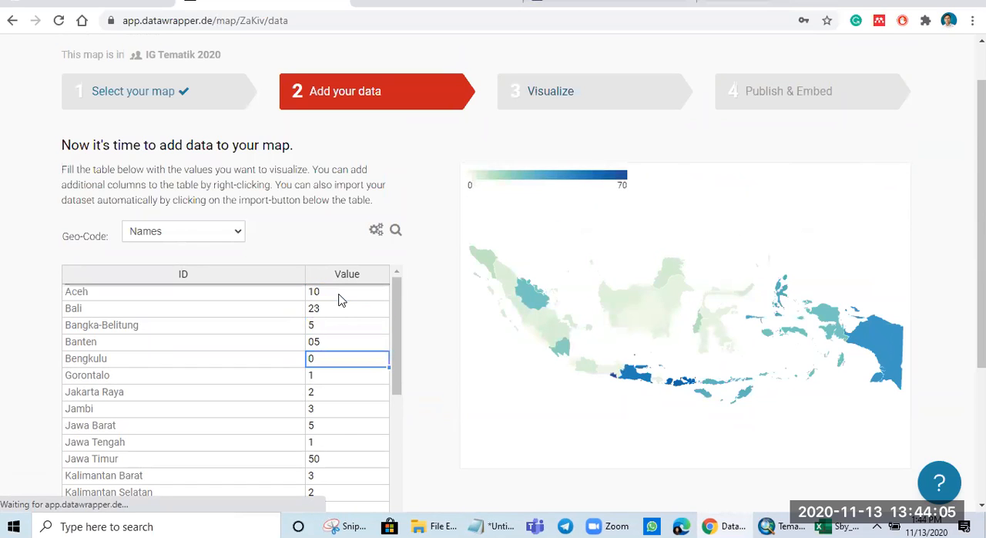
text(75)
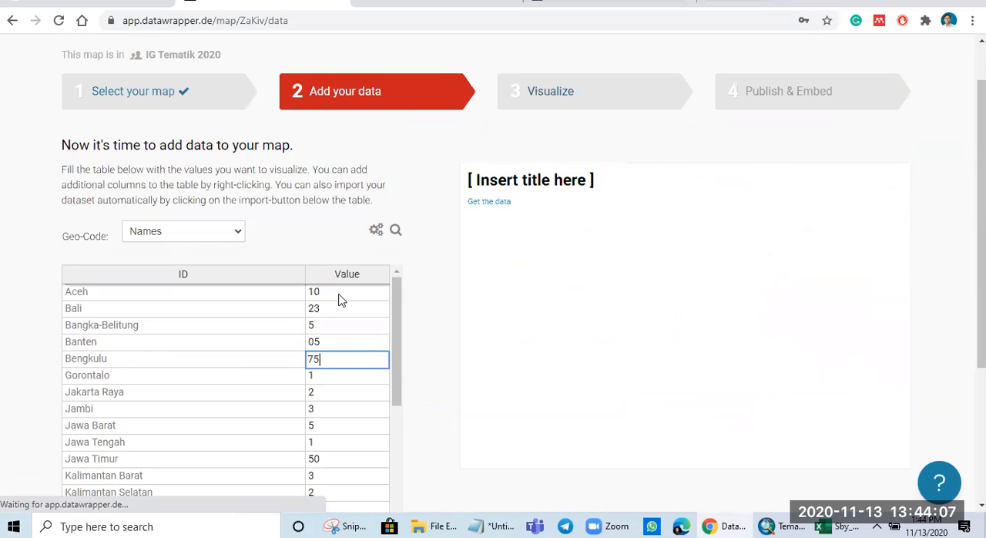
key(Return)
Step: Set the value of Kalimantan Tengah to 80
scroll(355, 393, down, 1)
scroll(353, 392, down, 4)
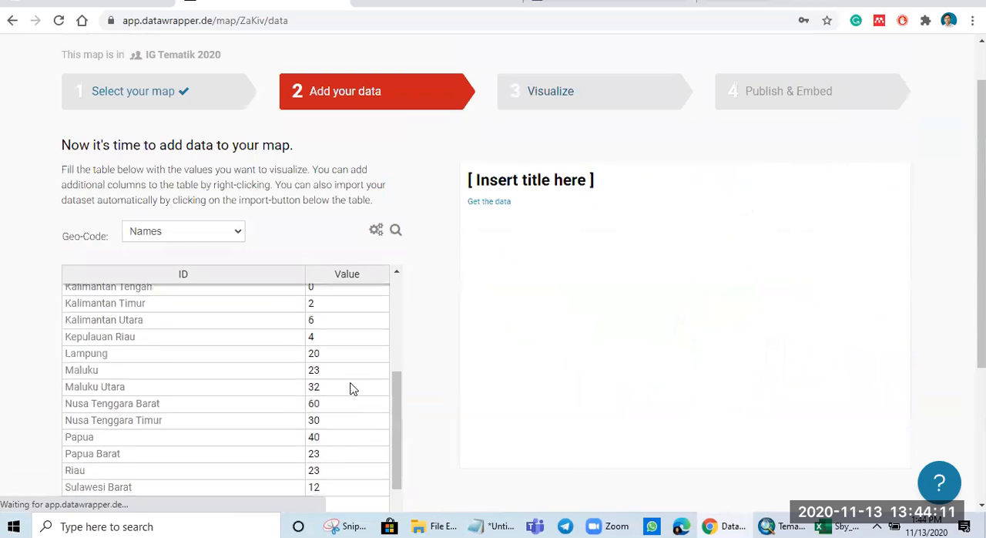
scroll(351, 390, down, 5)
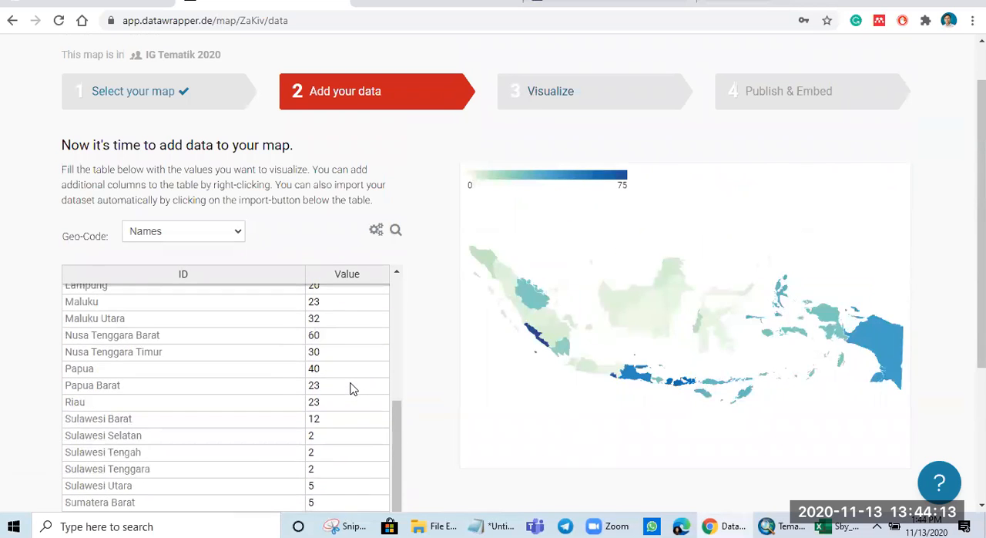
scroll(351, 389, up, 2)
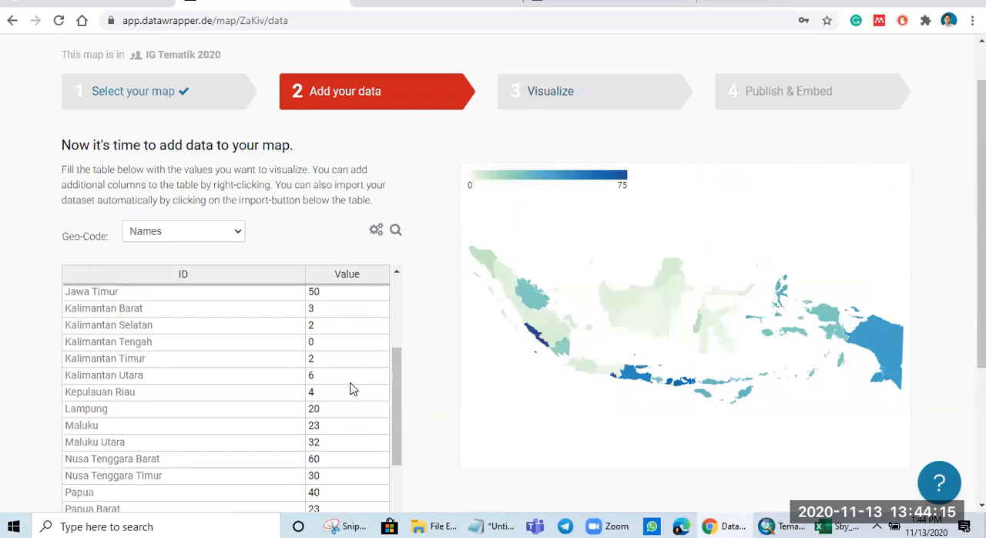
click(336, 350)
text(80)
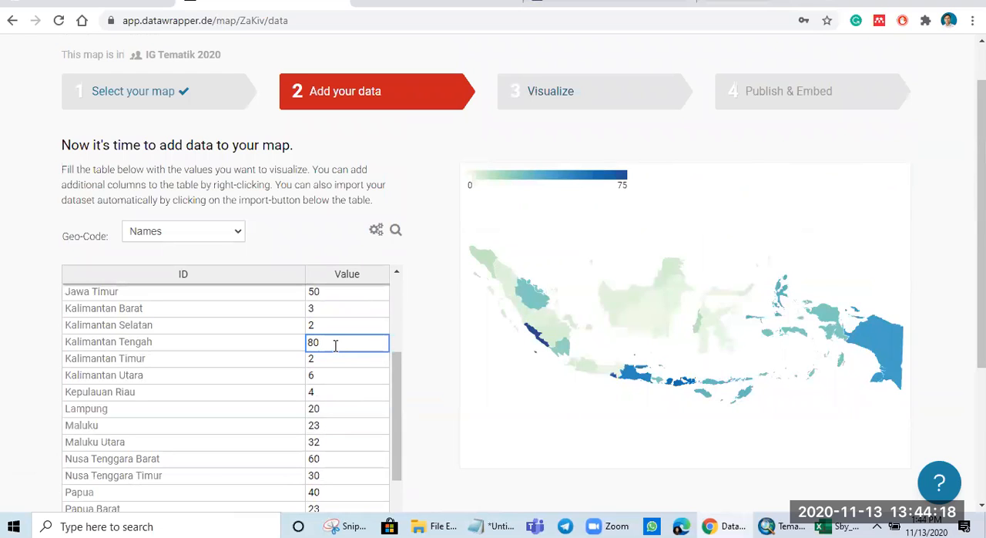
key(Return)
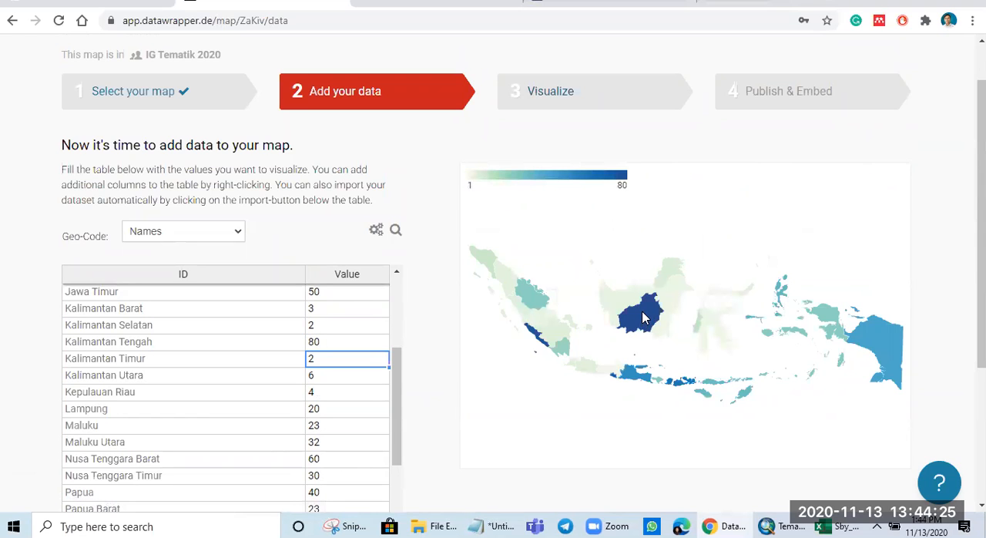
Step: Set the value of Kalimantan Tengah to 25
click(331, 348)
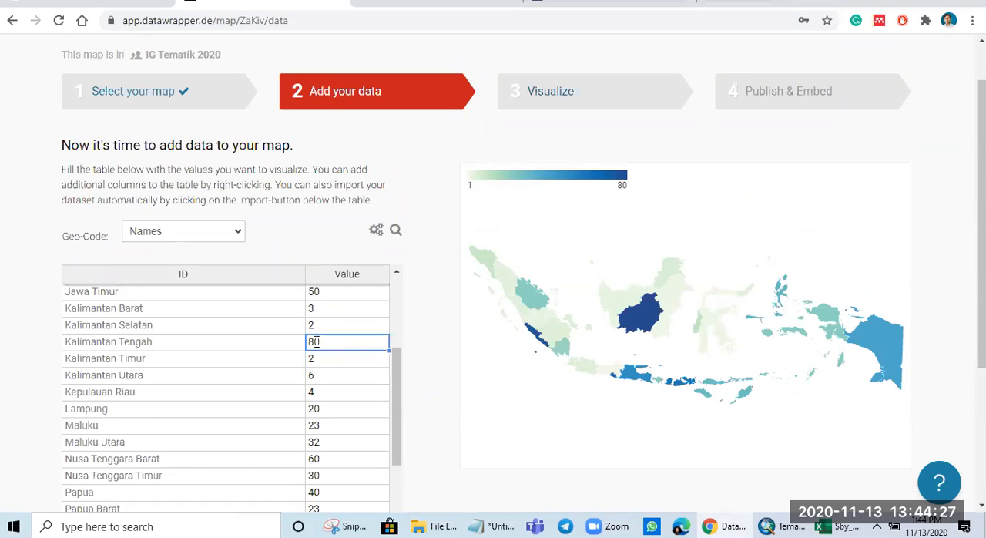
key(Delete)
text(25)
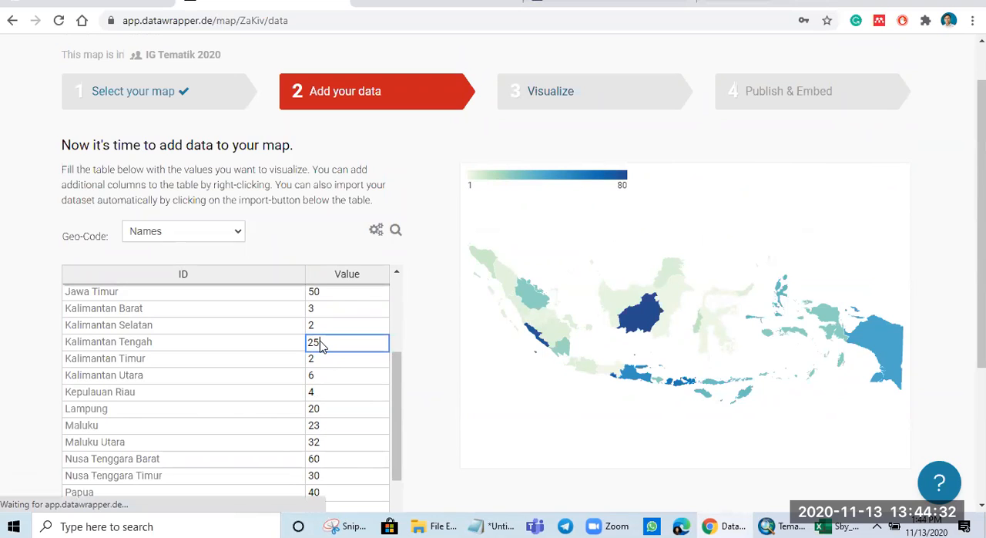
key(Return)
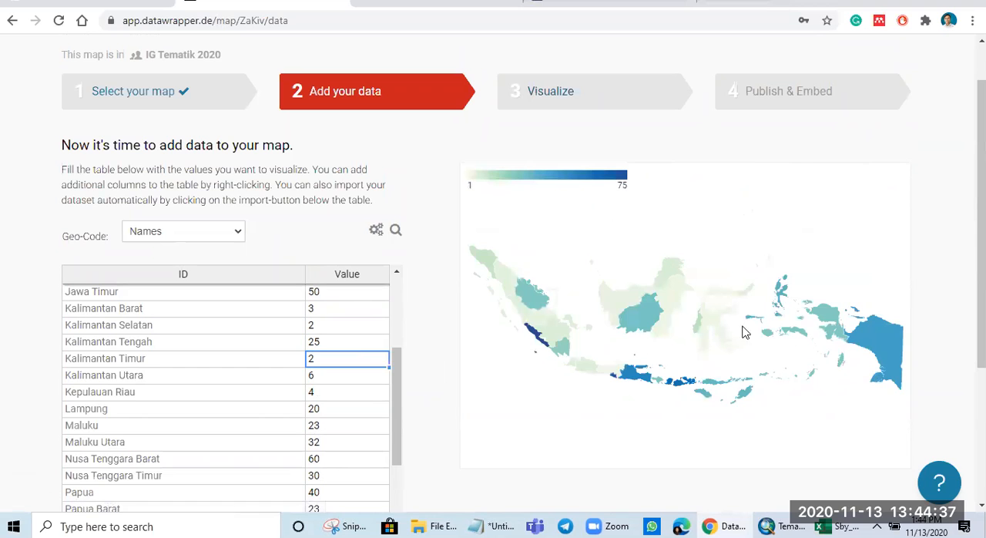
Step: Finish the data entry and proceed to the Visualize stage of the map
scroll(544, 267, up, 1)
scroll(573, 293, down, 4)
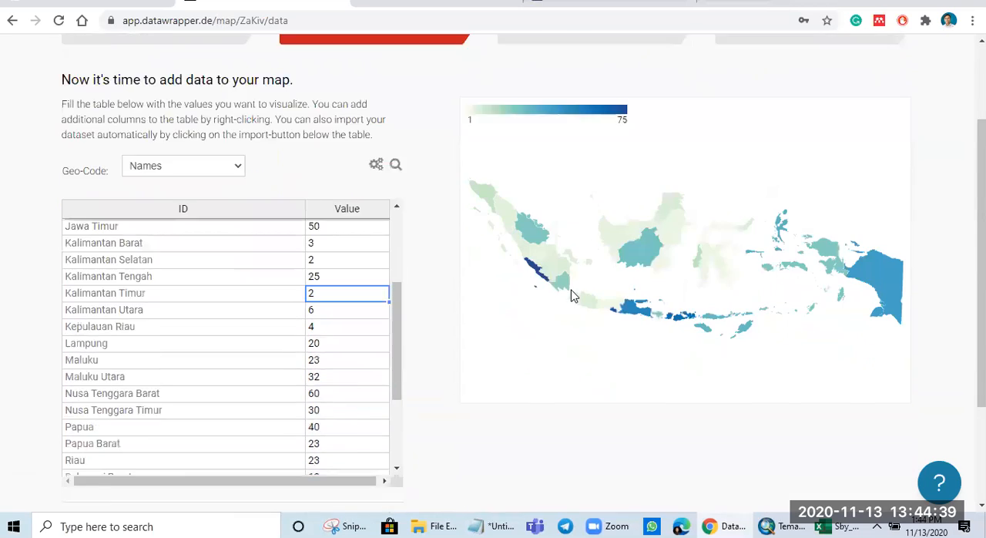
click(385, 409)
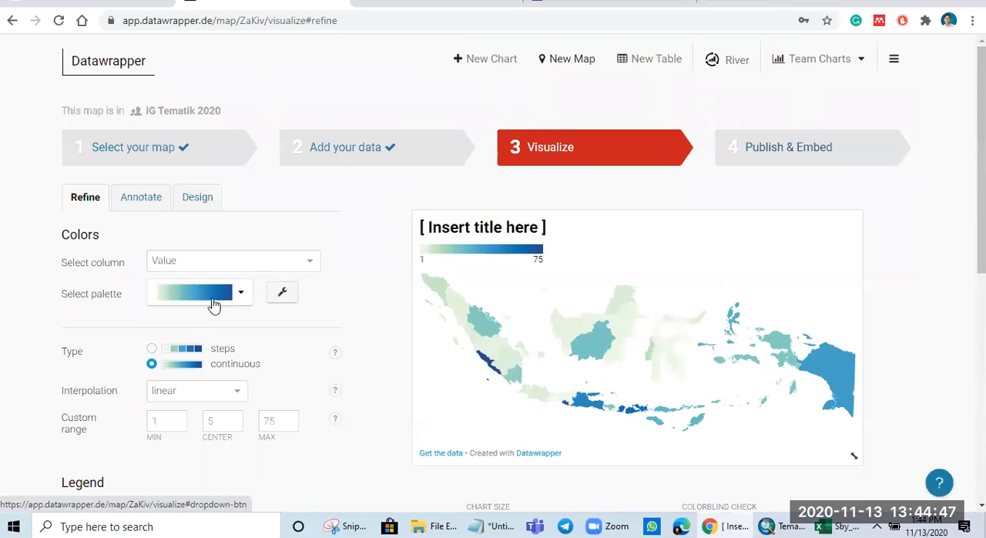
Step: Change the map's color palette to the light-yellow-to-green gradient
click(241, 299)
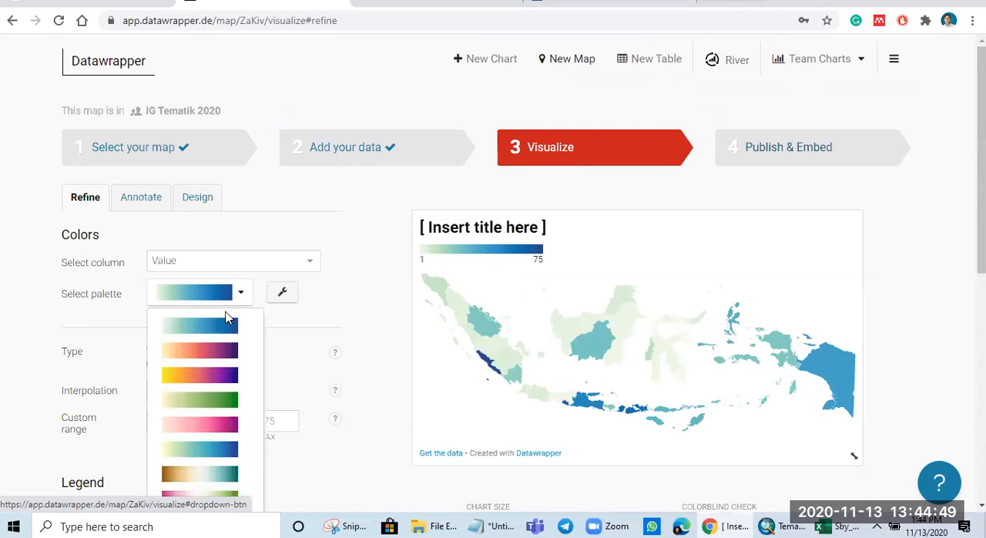
scroll(212, 401, down, 2)
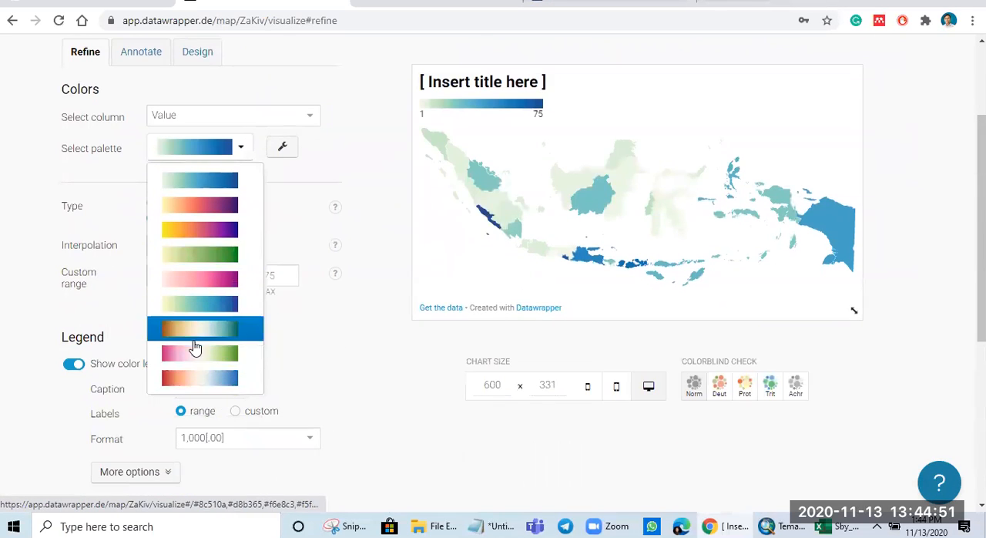
scroll(197, 351, up, 2)
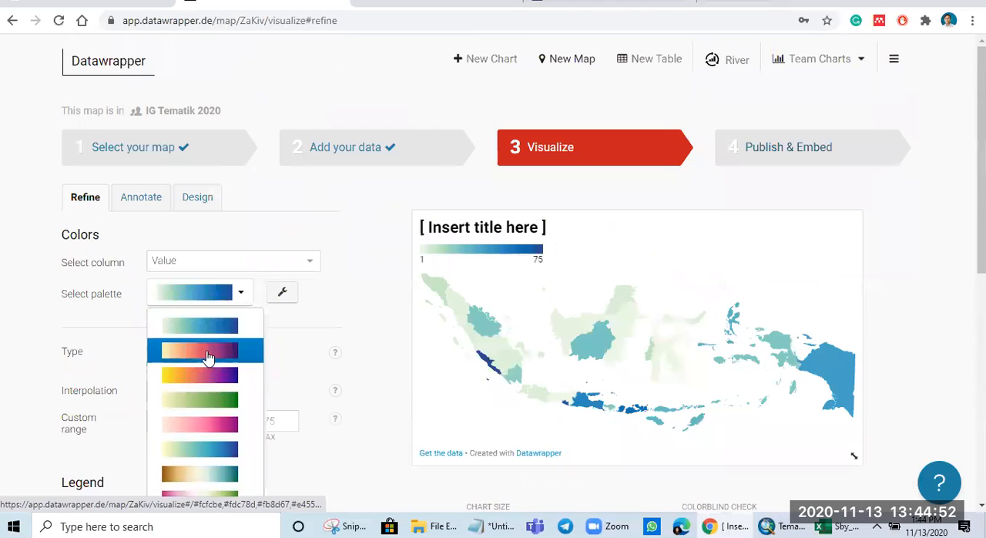
click(222, 406)
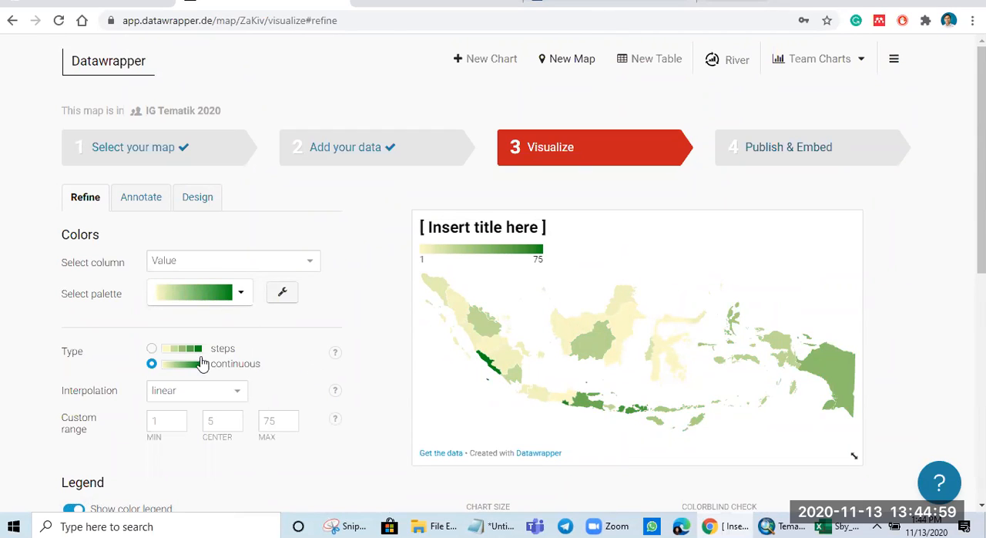
Step: Try the stepped color type for the map and return it to continuous
click(152, 350)
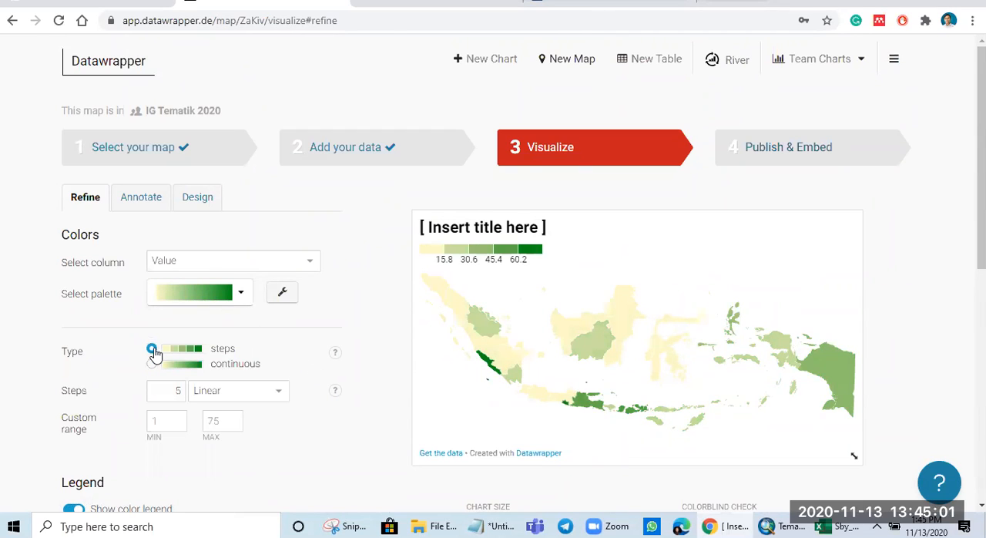
click(152, 363)
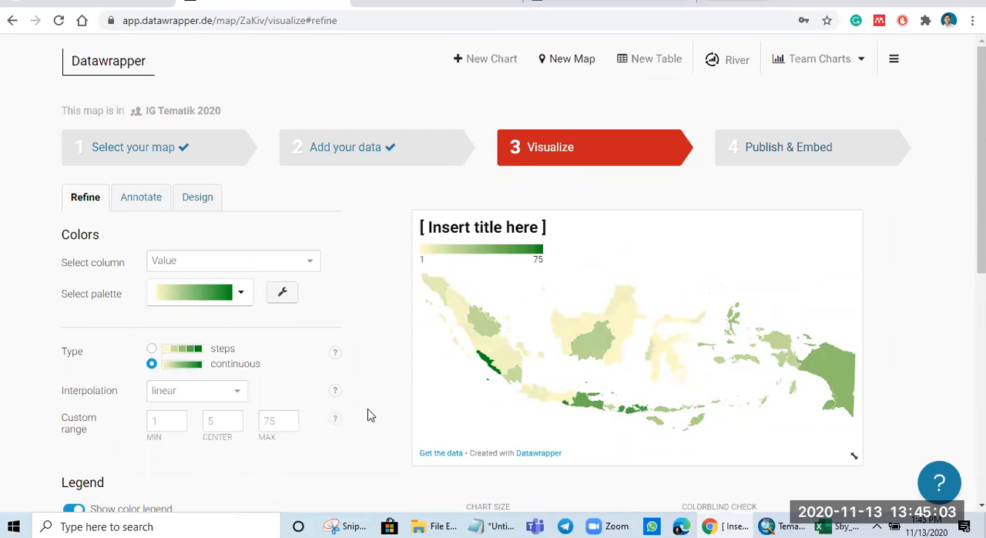
Step: Replace the map's placeholder title with "Peta Sahabat Saya"
scroll(367, 416, down, 2)
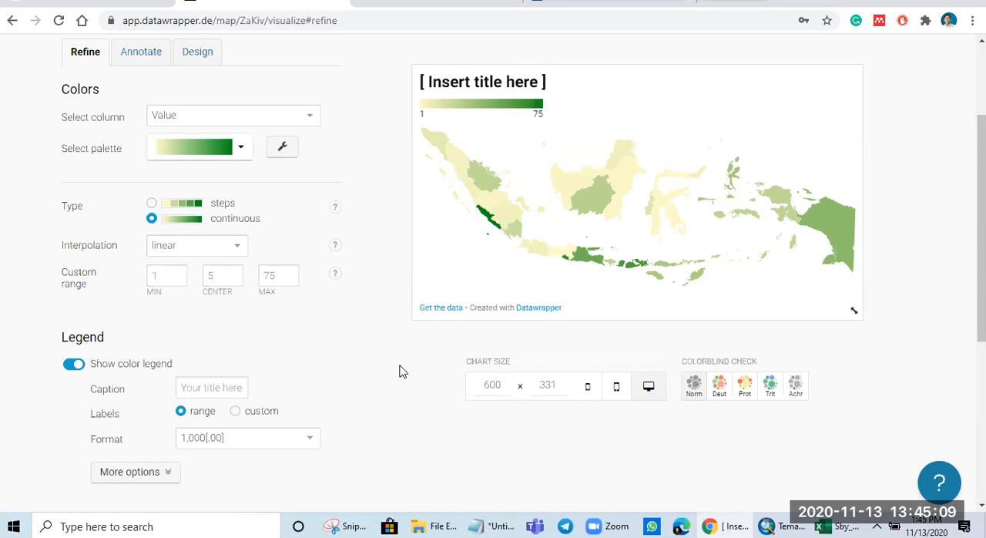
scroll(399, 371, down, 1)
click(222, 315)
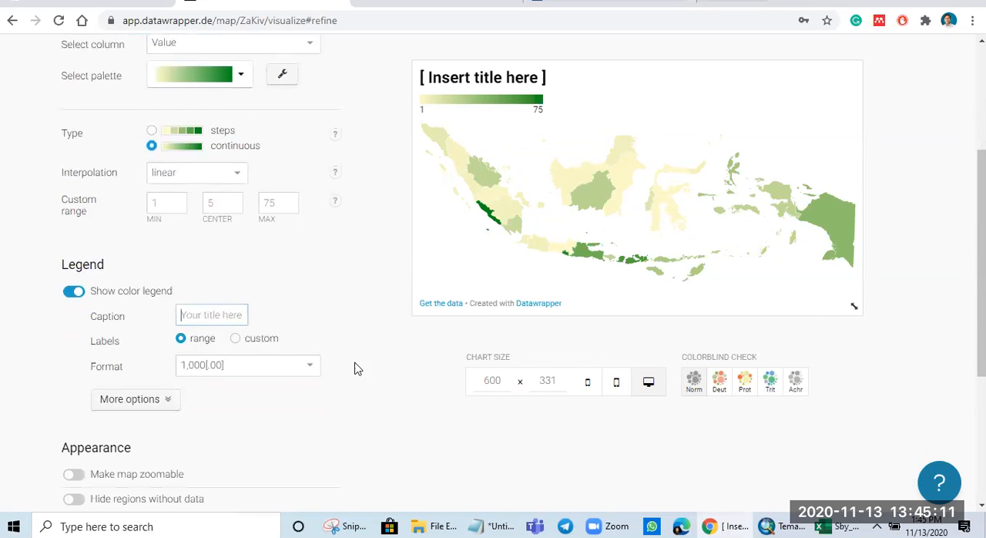
click(475, 75)
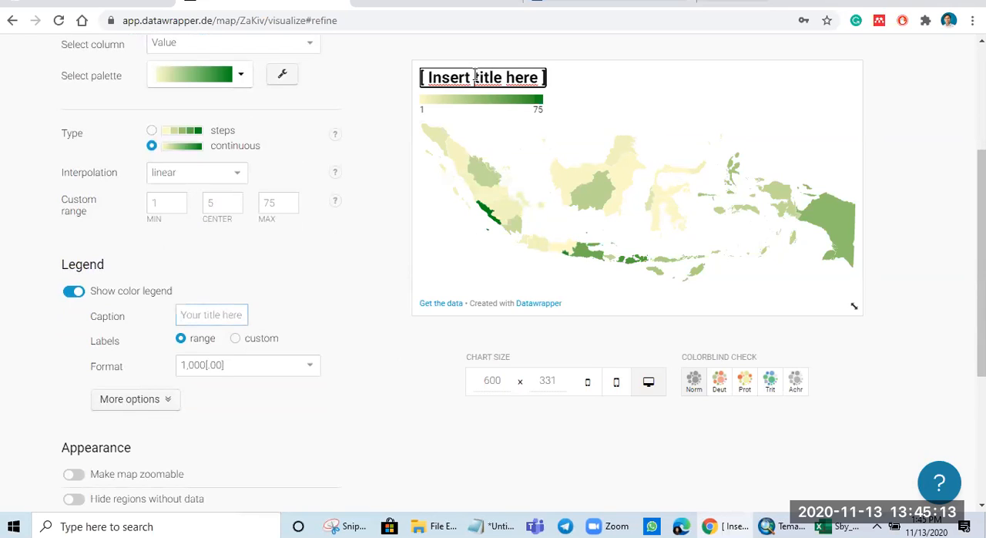
click(204, 315)
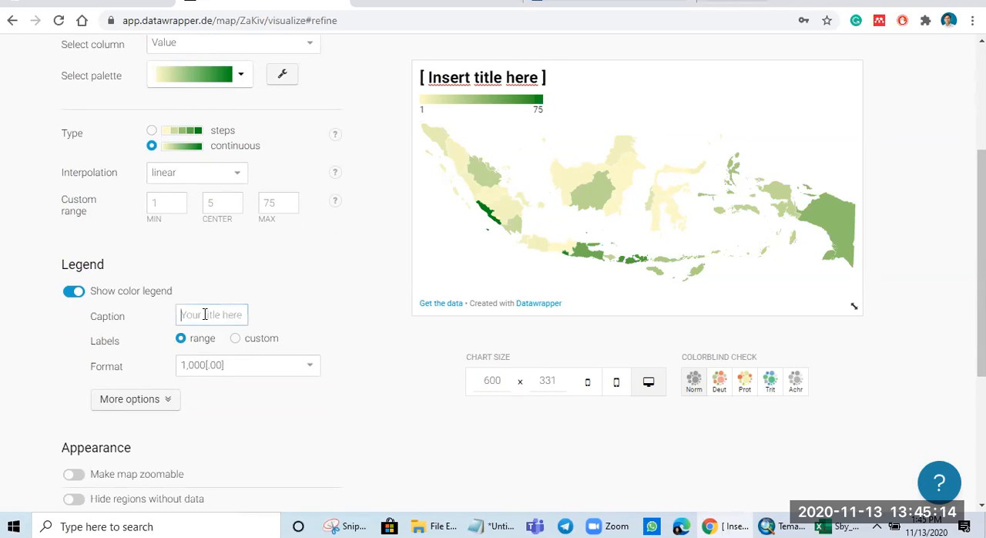
triple_click(485, 74)
text(P)
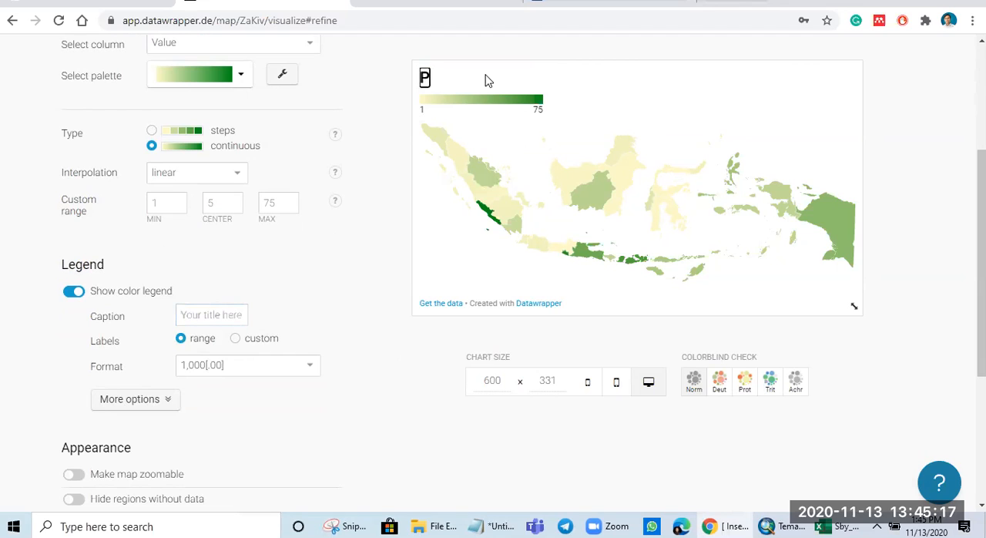
text(eta Sahabat Saya)
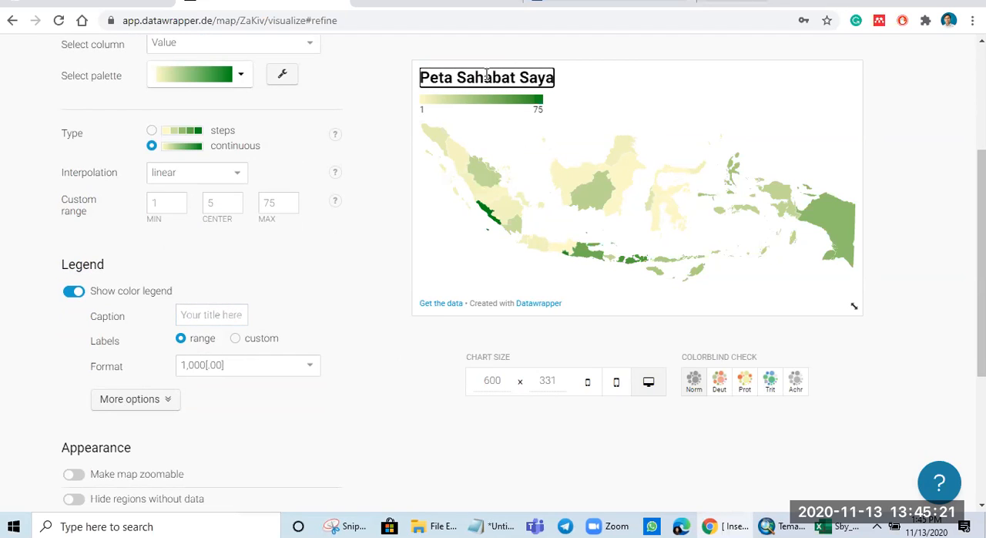
click(402, 431)
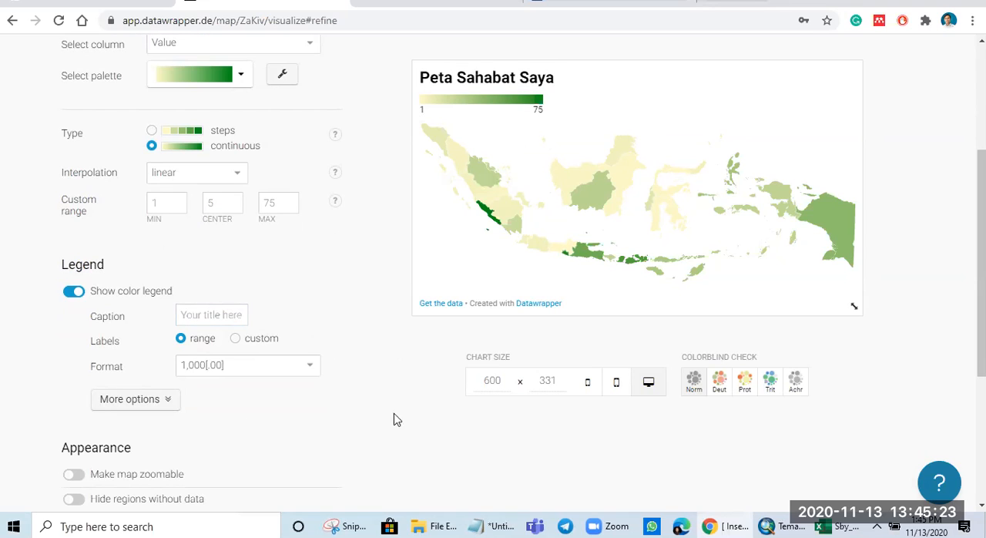
Step: Show the additional legend options and enable highlighting on hover
click(168, 405)
scroll(357, 419, down, 1)
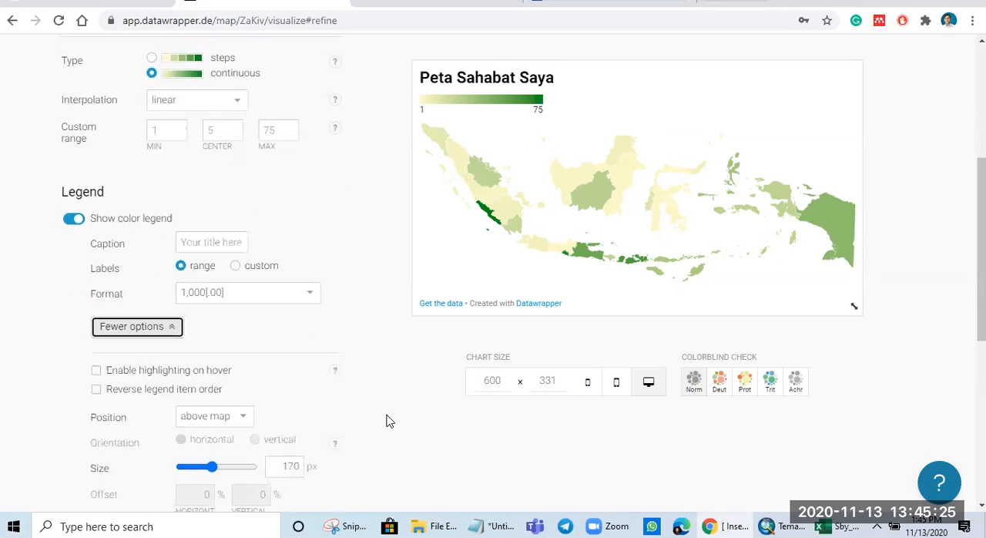
click(97, 373)
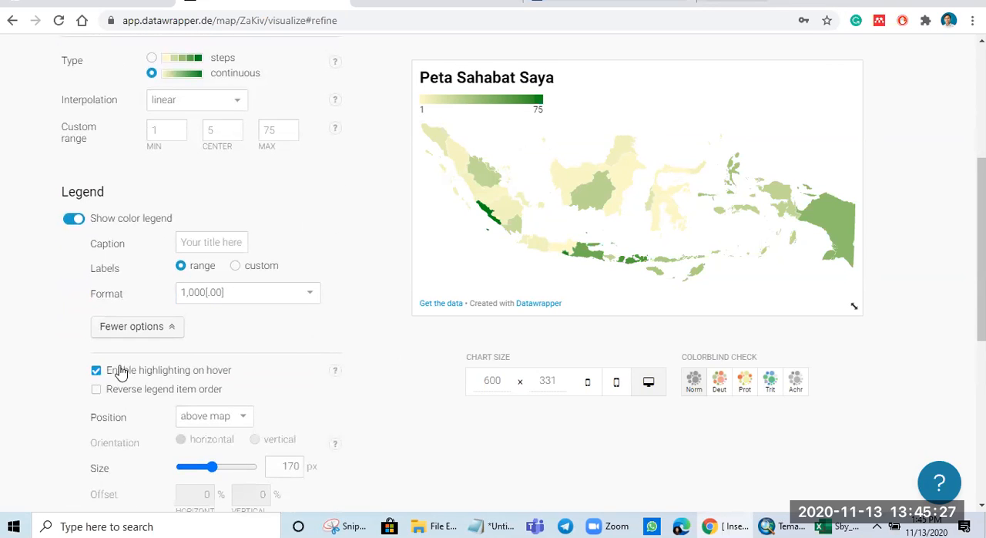
Step: Try the legend in the top left position with vertical orientation and return it to horizontal
scroll(242, 440, down, 1)
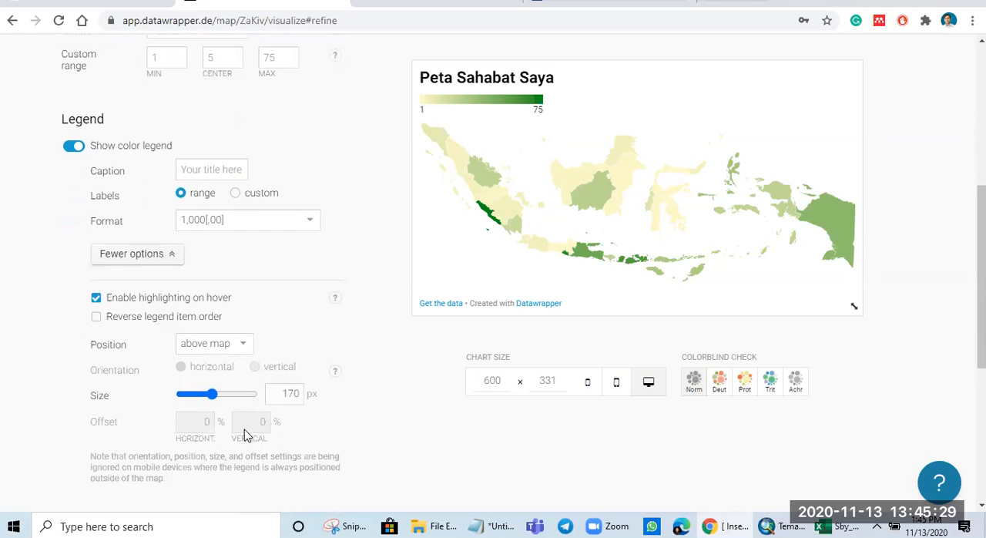
click(230, 347)
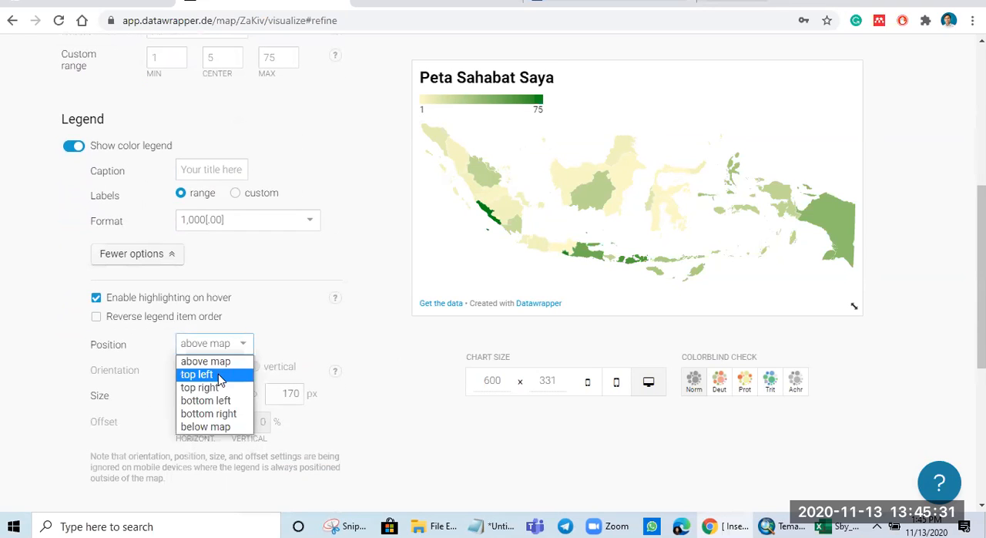
click(219, 376)
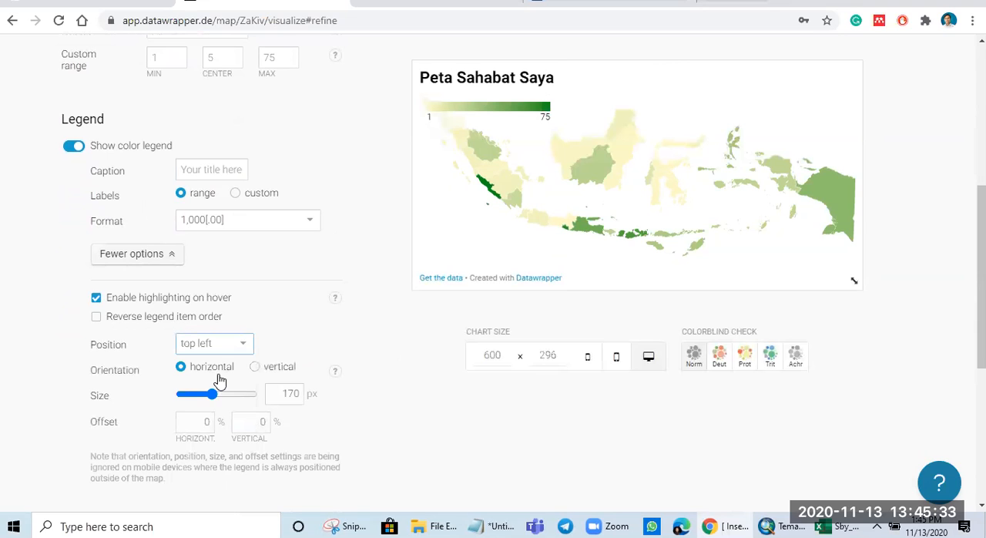
click(256, 368)
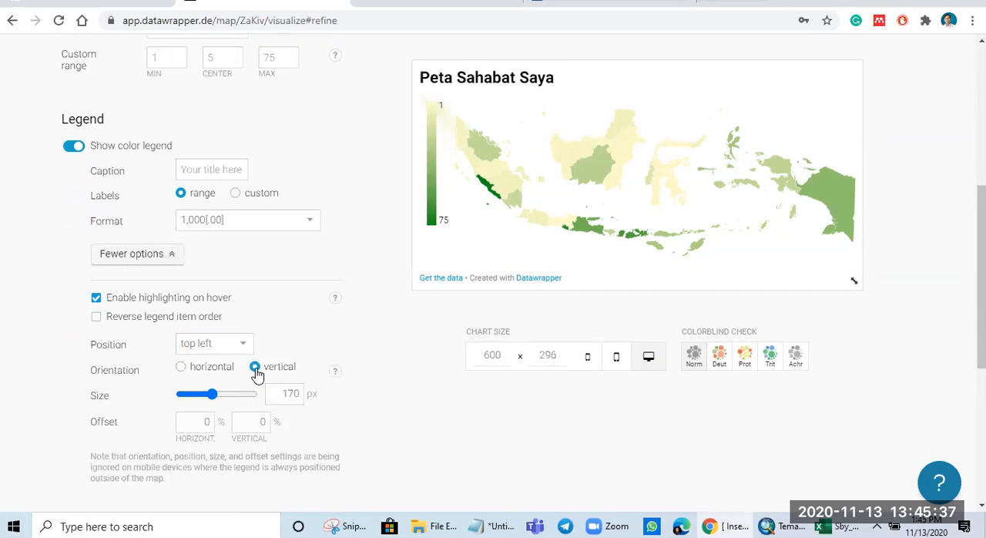
click(190, 369)
Step: Set the legend position to top right and make the map zoomable
click(231, 349)
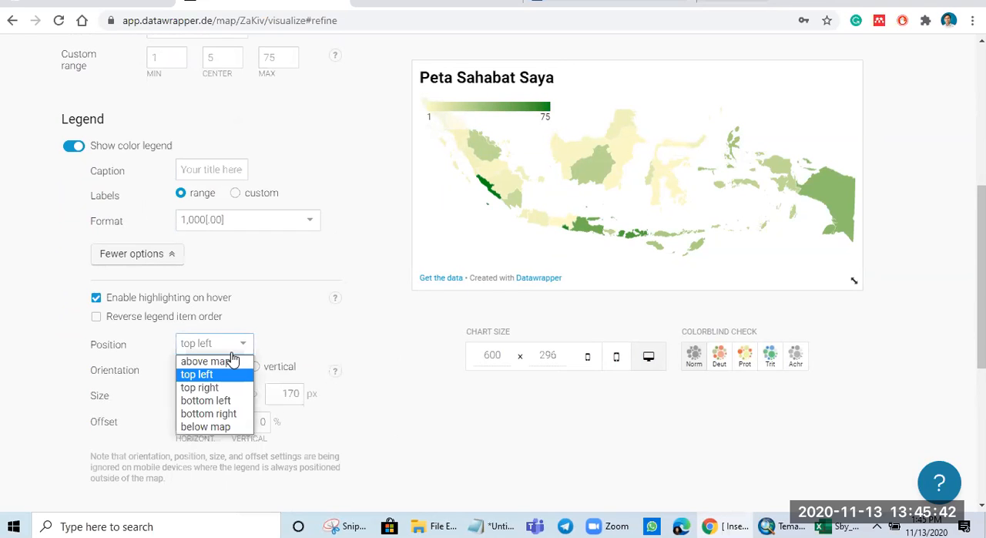
click(224, 392)
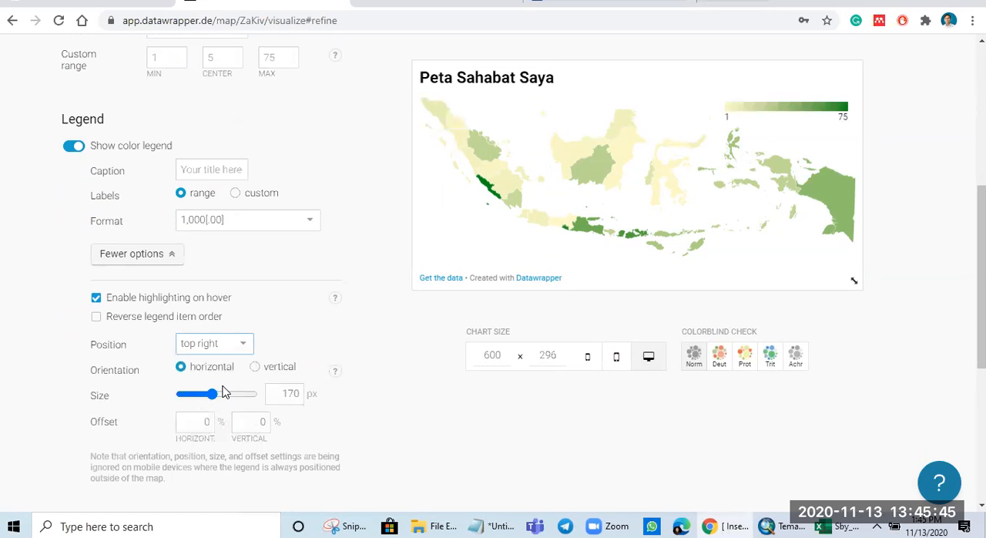
scroll(274, 381, down, 4)
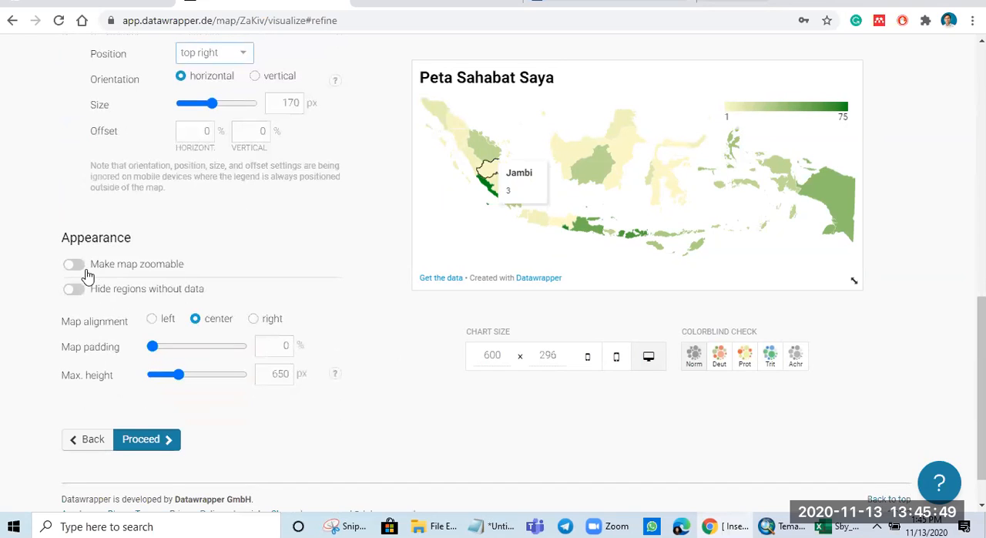
click(81, 265)
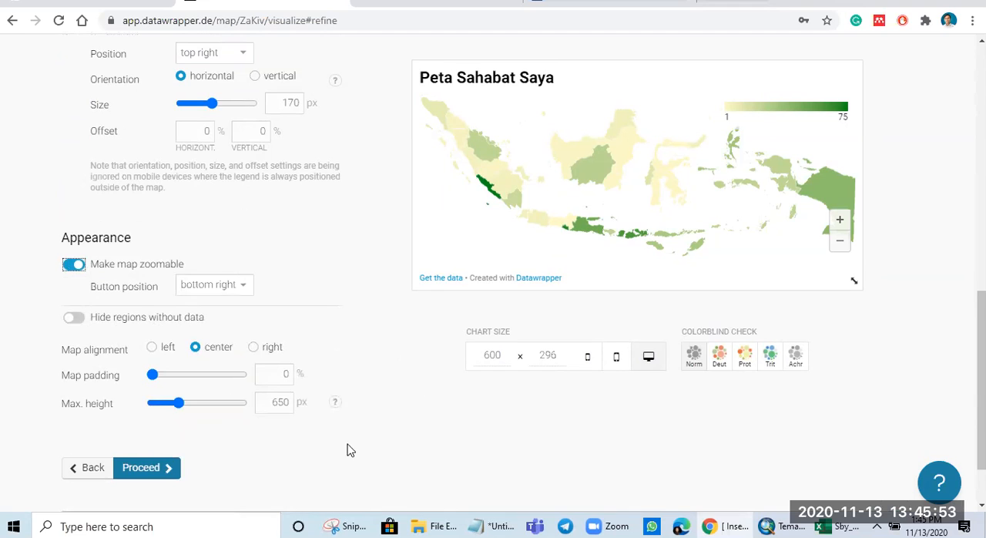
Step: Preview the map with the different colorblind checks, ending on the Deuteranopia simulation
scroll(347, 450, up, 8)
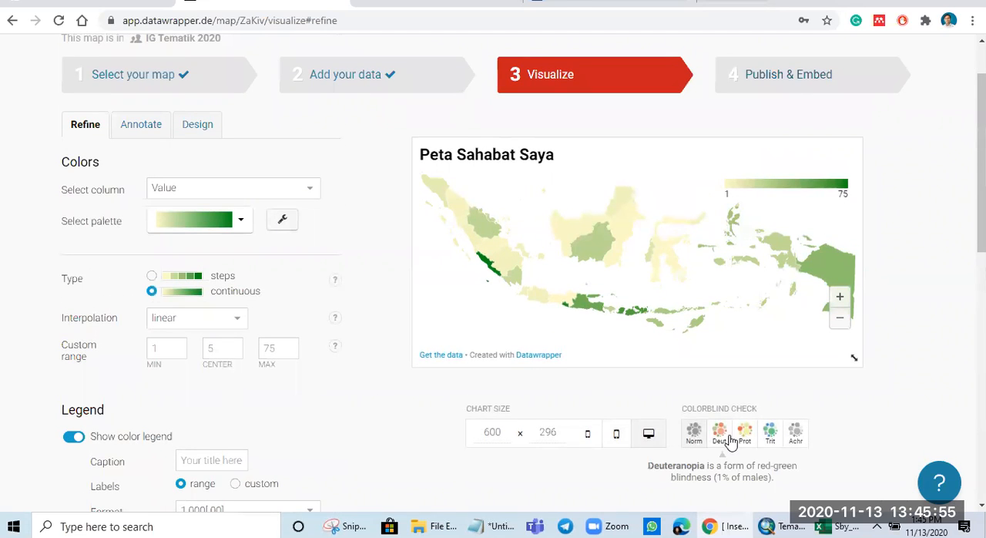
click(720, 437)
click(744, 438)
click(770, 436)
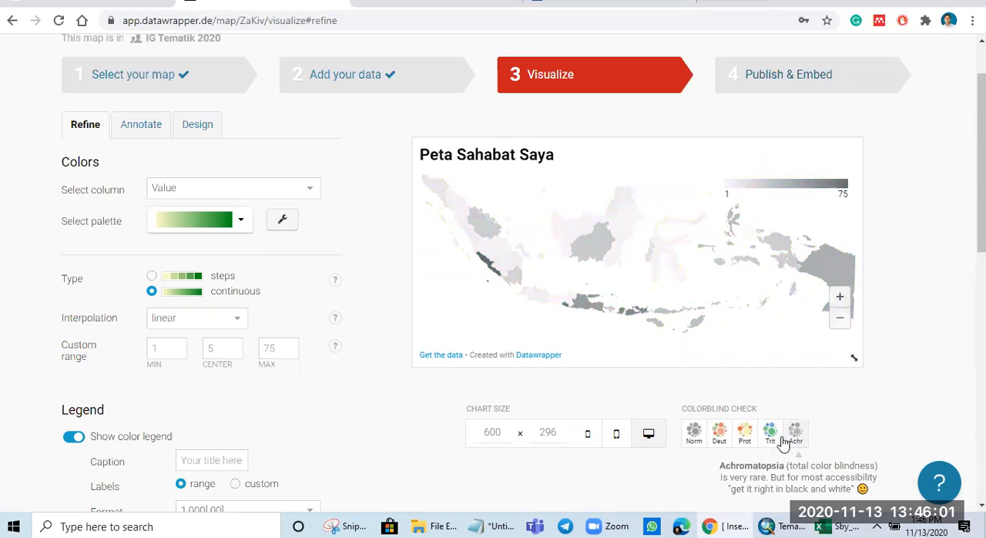
click(720, 437)
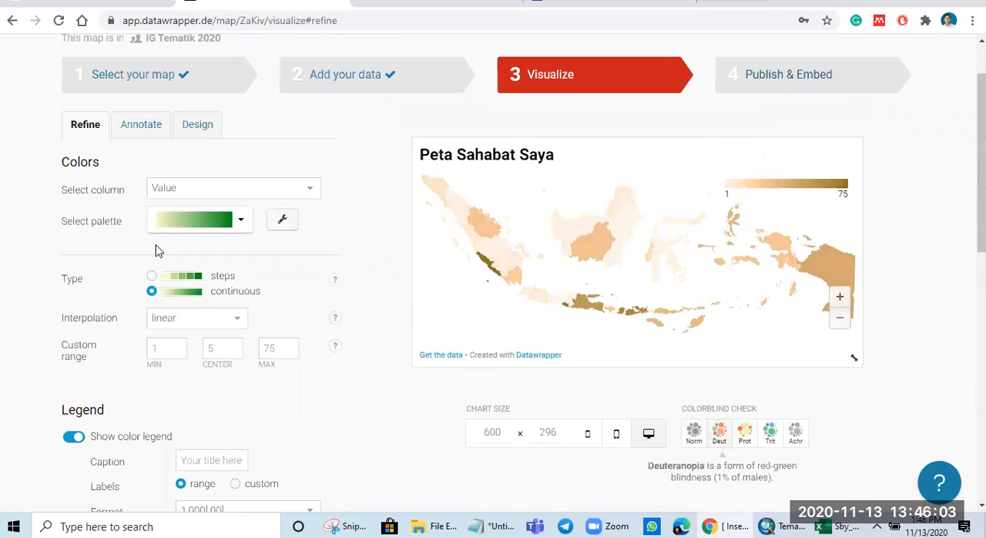
Step: Change the map's palette to the light-yellow-to-blue gradient and proceed to the Annotate settings
click(204, 226)
click(203, 259)
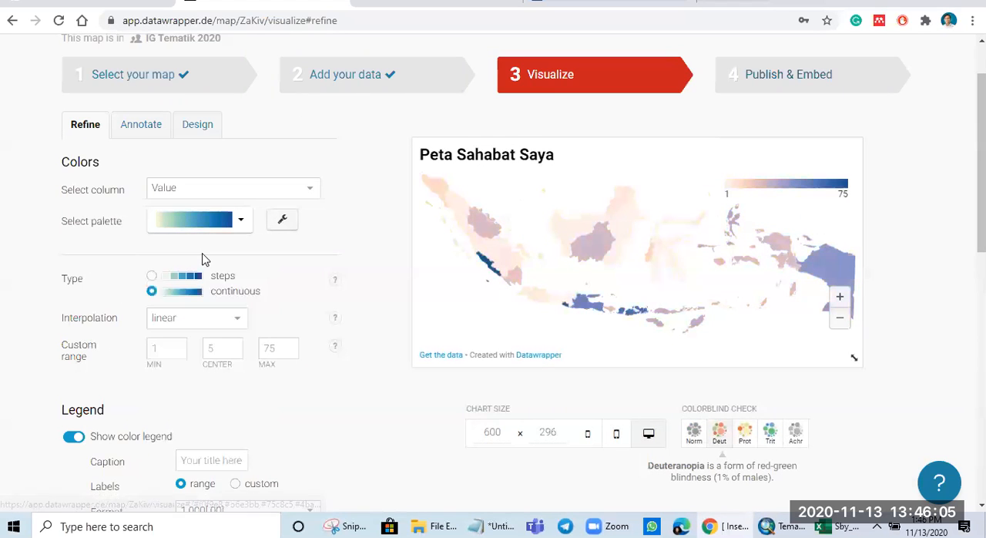
scroll(162, 336, down, 9)
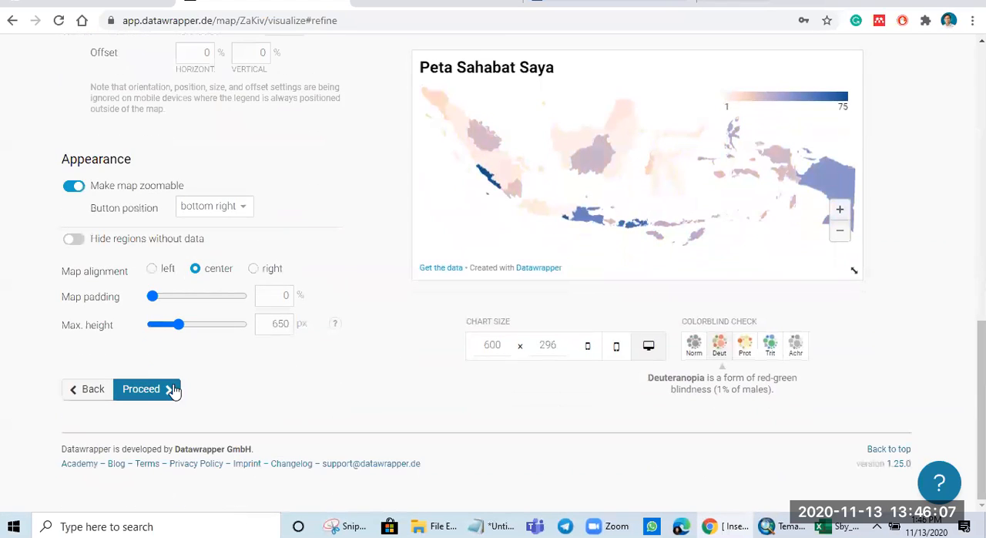
click(172, 388)
Step: Enter "asasasa" as the map's description and "sasaas" as its notes
scroll(384, 406, up, 4)
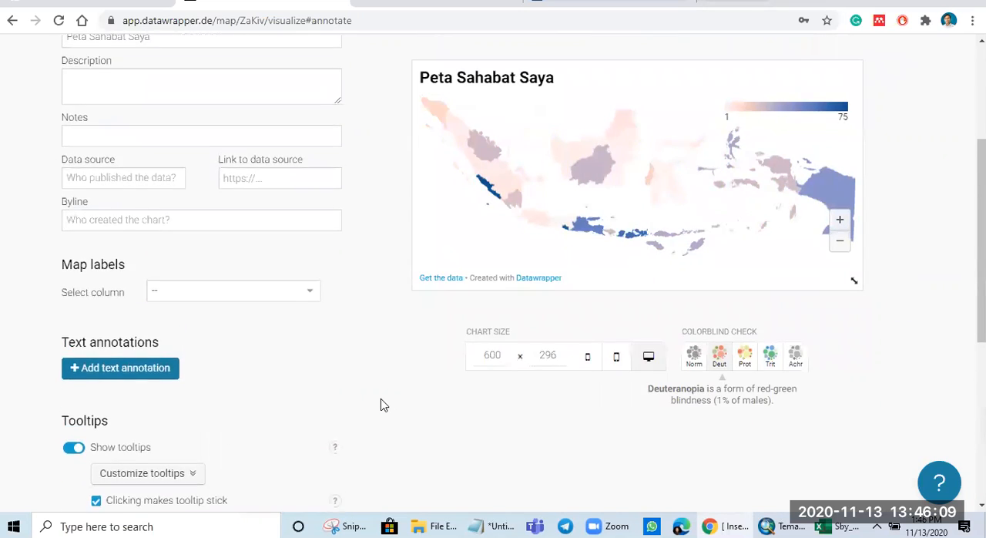
click(158, 292)
text(asasasa)
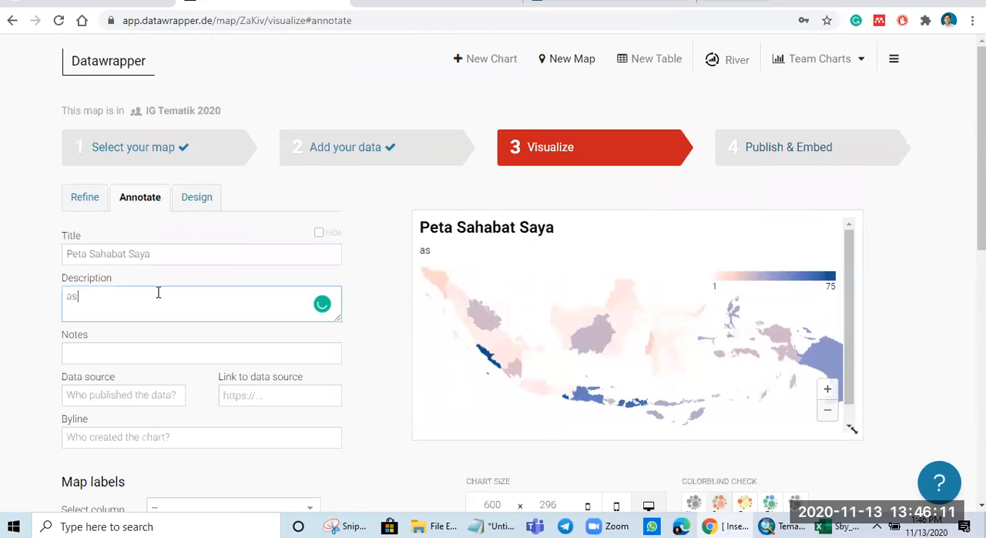
click(136, 353)
text(sasaas)
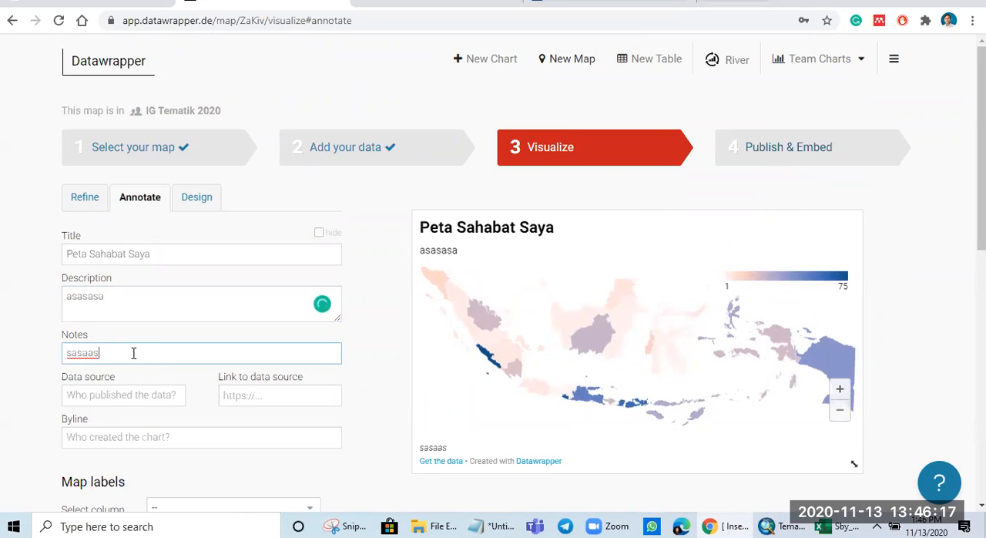
Step: Replace the map's description with "Ujicoba"
drag(116, 309, 53, 294)
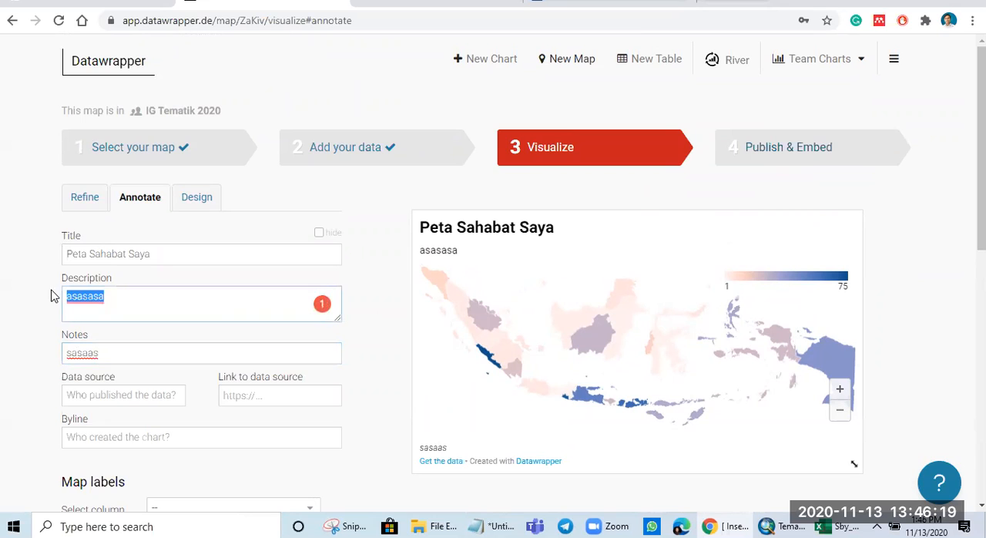
text(U)
key(BackSpace)
text(Unc)
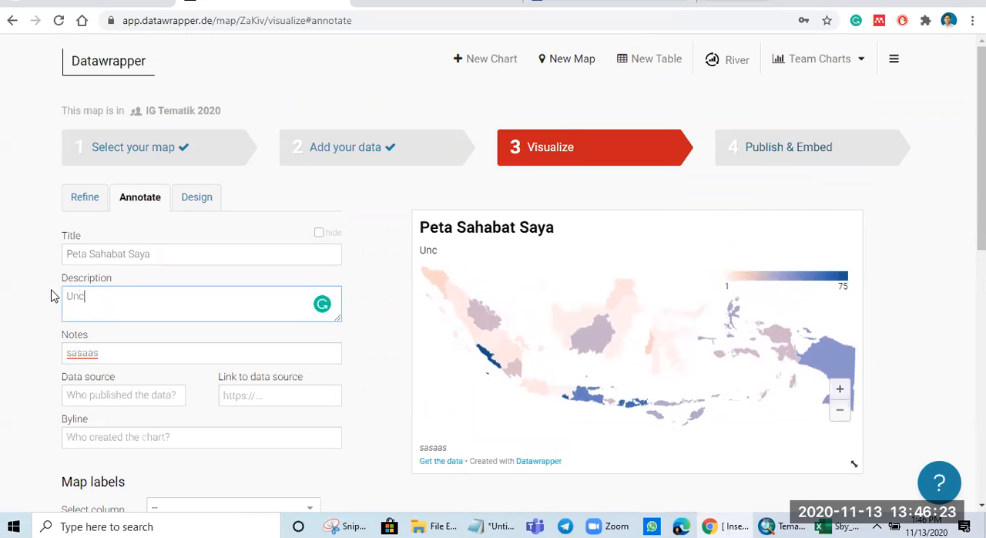
text(ona)
key(BackSpace)
text(ba)
Step: Credit BPS as the data source with the link bps.go.id and set the byline to "tim hore"
scroll(20, 389, down, 1)
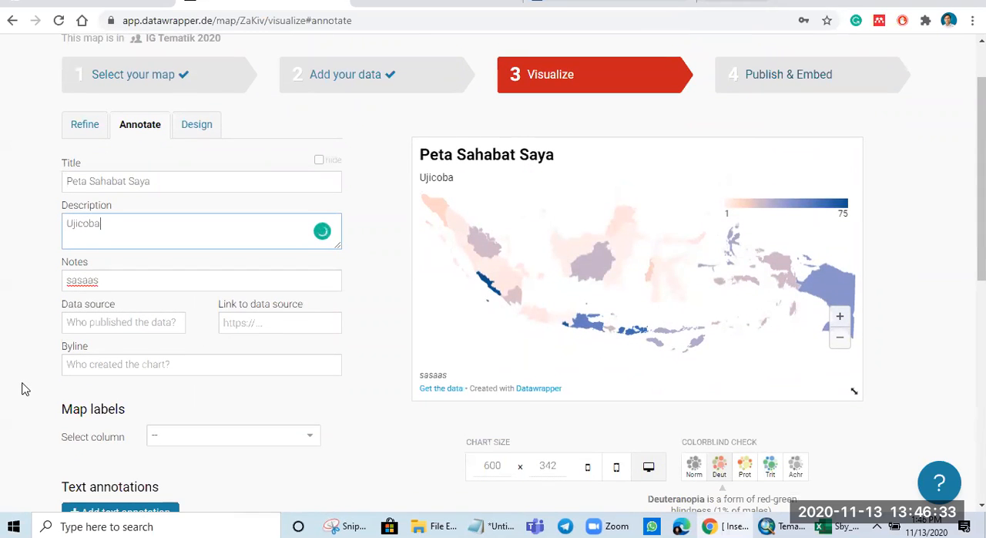
click(107, 324)
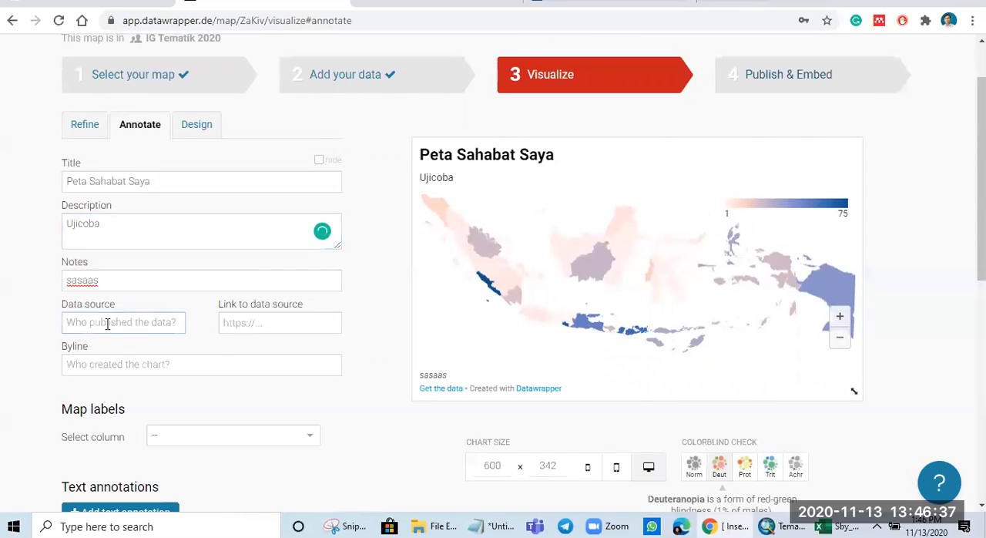
text(BPS)
key(Tab)
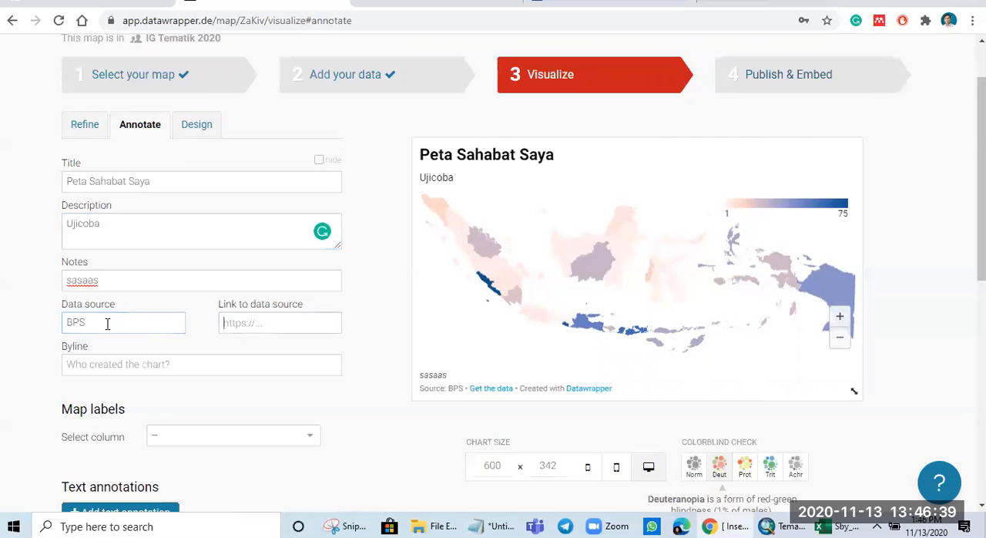
text(bps.go.id)
key(Tab)
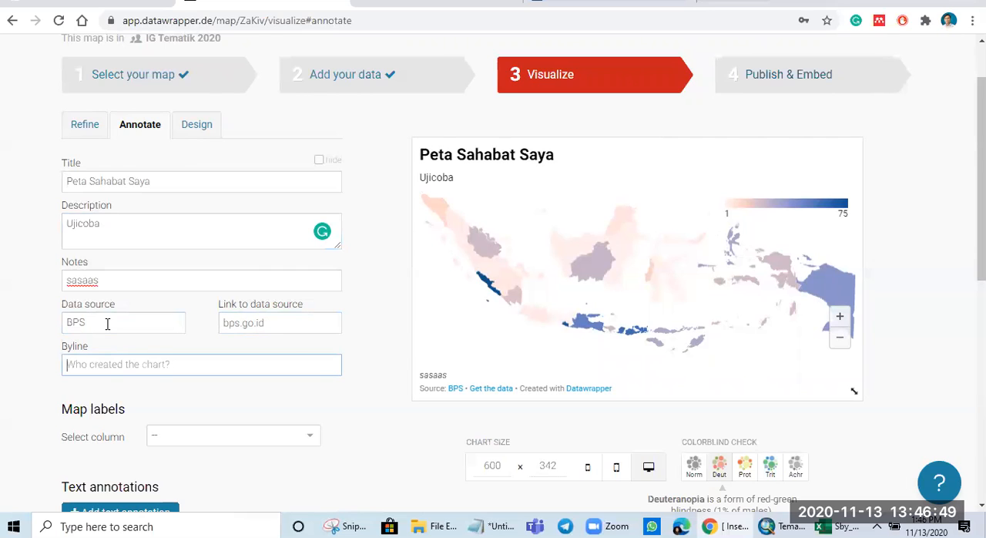
text(tim hore)
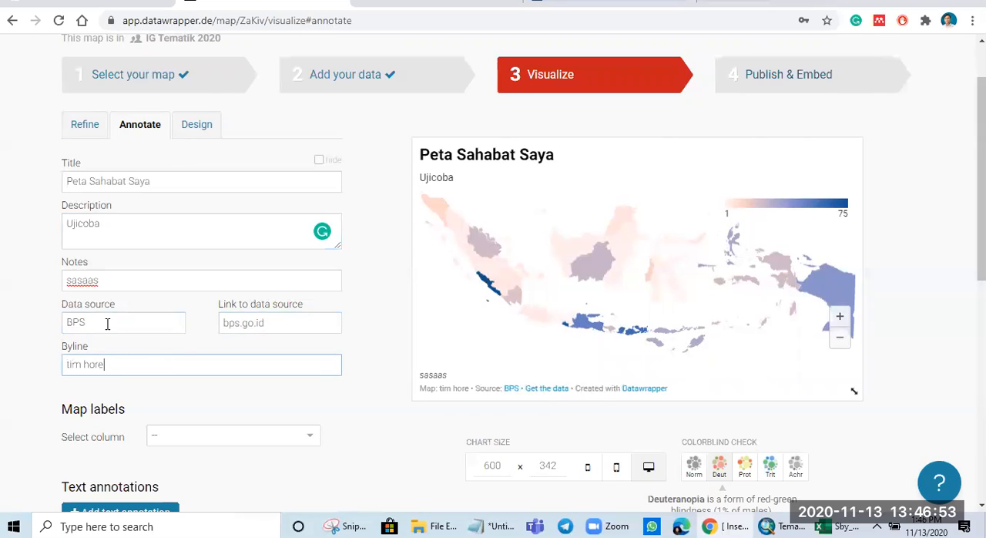
click(213, 438)
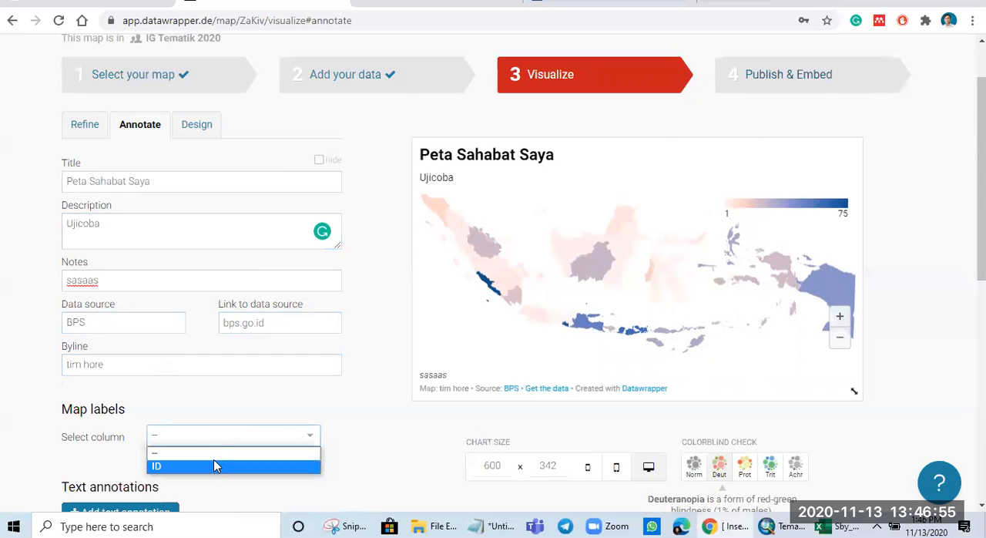
scroll(447, 428, down, 2)
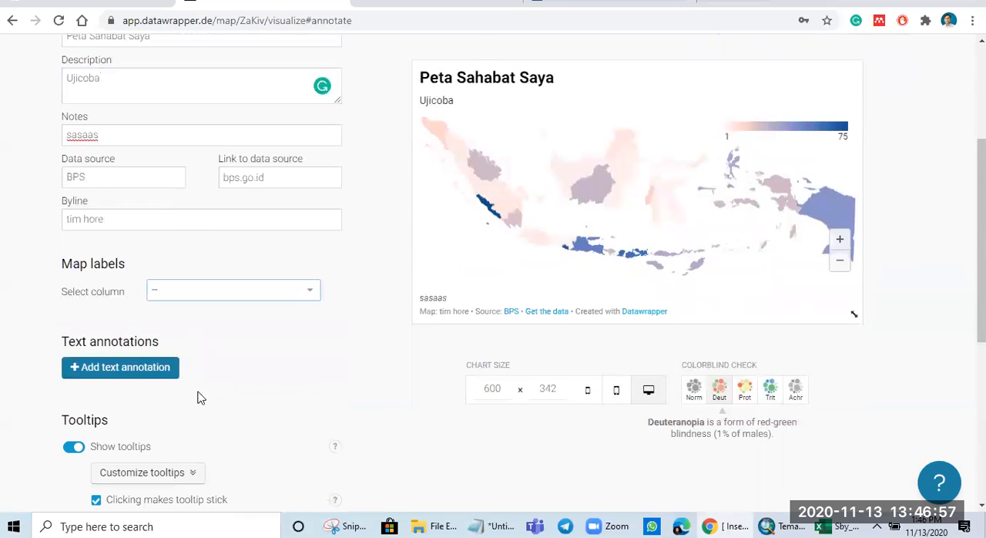
scroll(513, 441, down, 3)
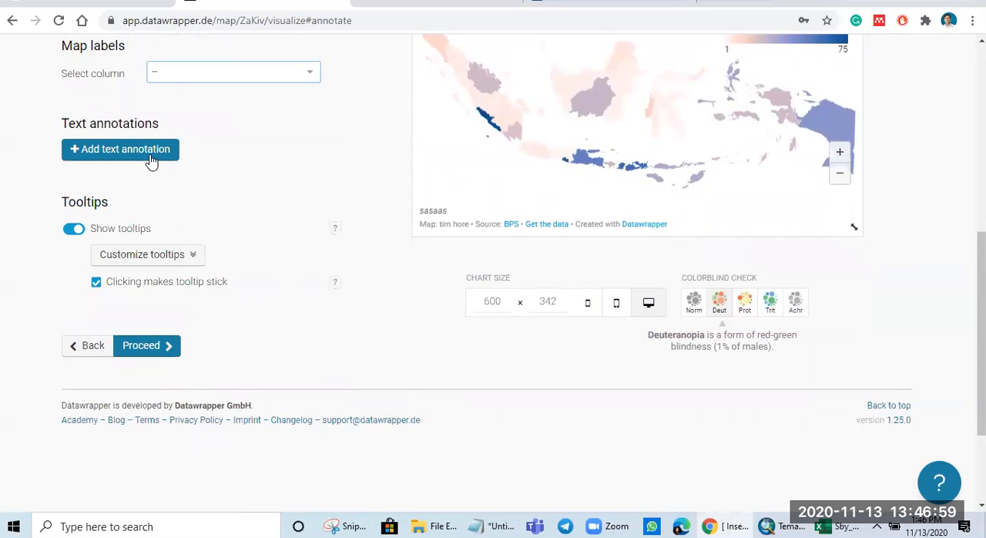
click(152, 161)
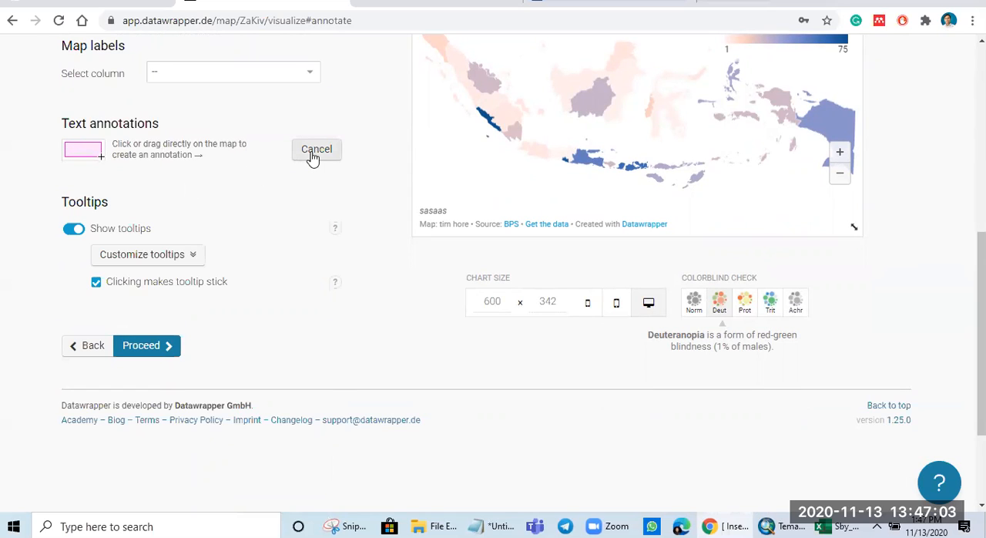
Step: Proceed through the Design settings without changing them and publish the map
click(163, 346)
scroll(389, 429, up, 4)
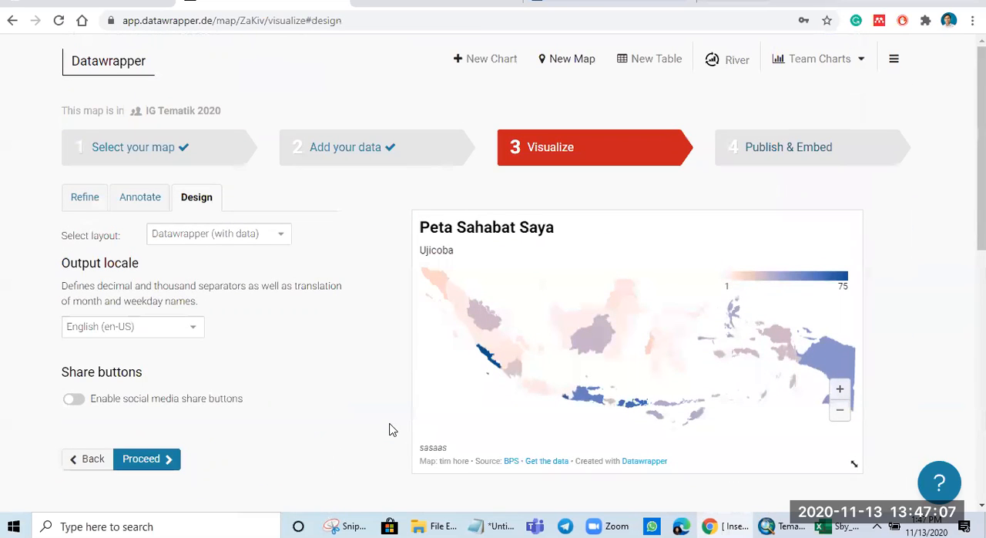
click(150, 463)
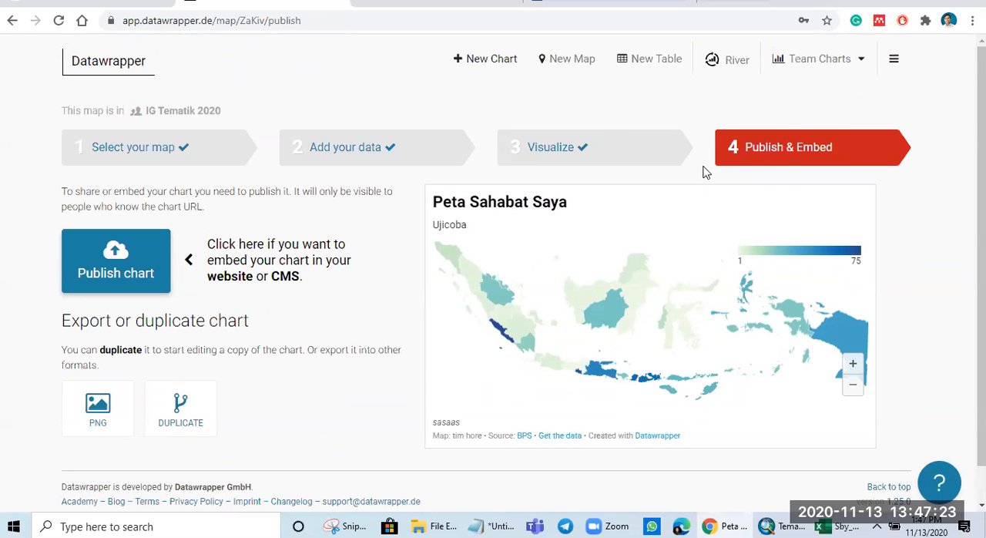
click(118, 265)
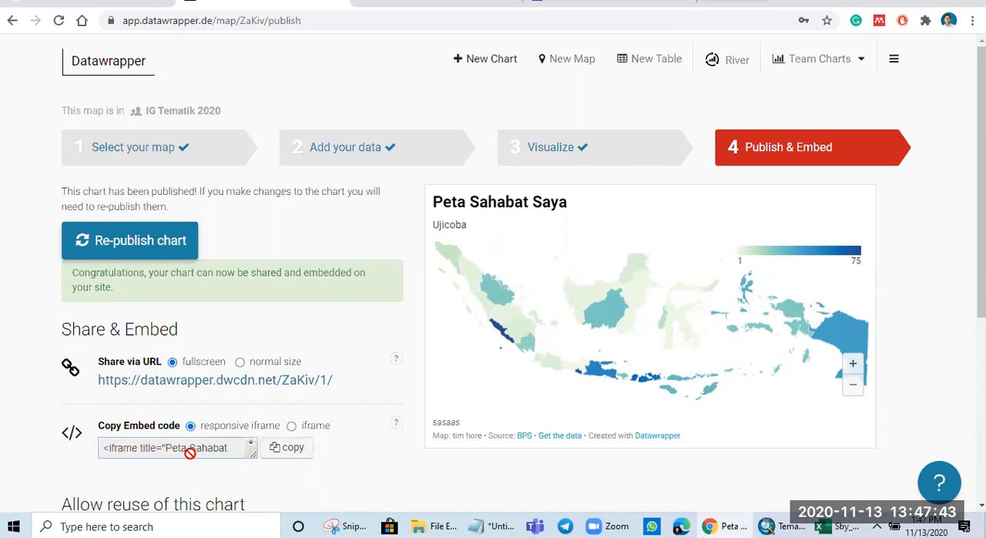
Step: Copy the address of the published map's fullscreen share link, keeping the embed code on responsive iframe
click(296, 429)
click(242, 434)
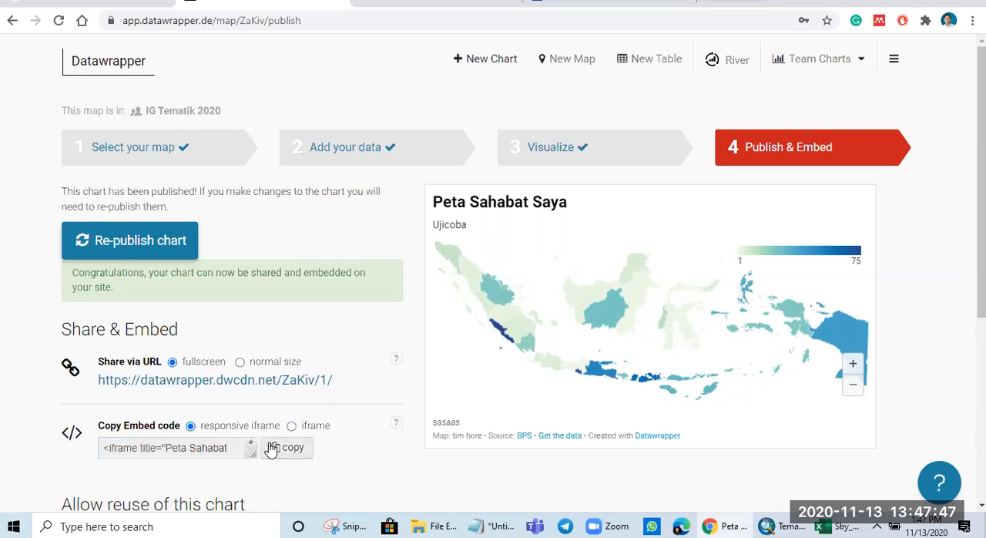
right_click(223, 384)
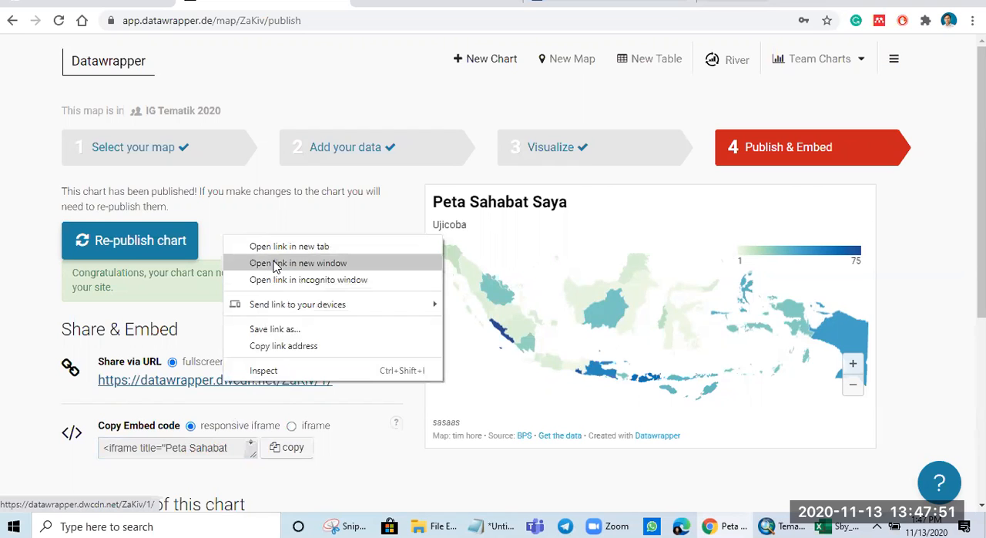
click(282, 345)
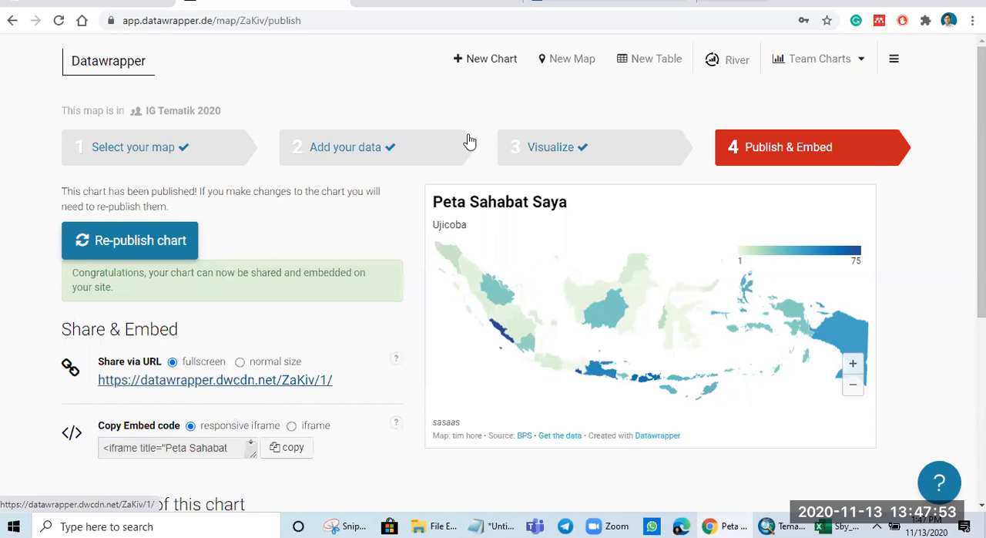
Step: Load the copied share link in the browser tab that holds the "Persentase Penduduk Laki-laki Tahun 2018" map and inspect the provinces' tooltips
click(389, 6)
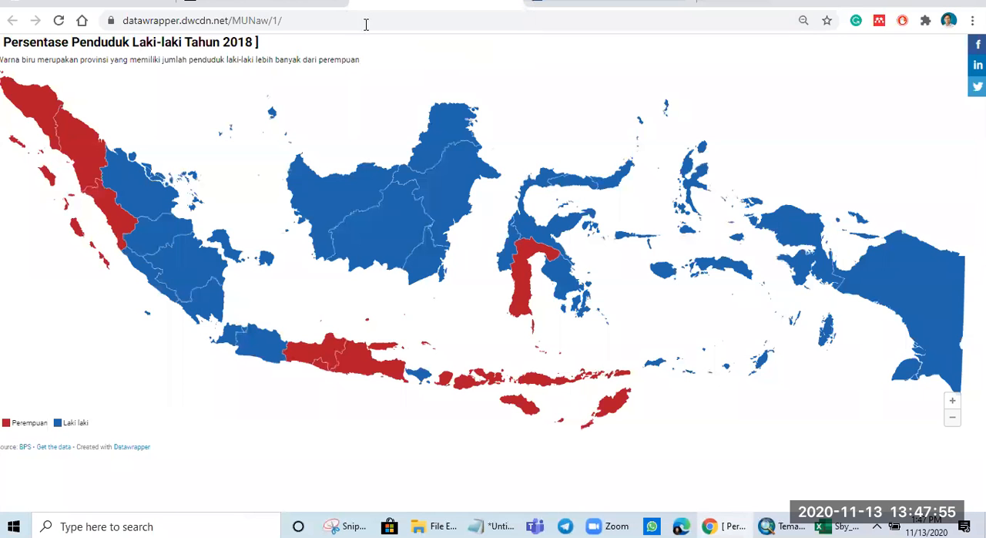
click(366, 24)
right_click(359, 26)
click(392, 150)
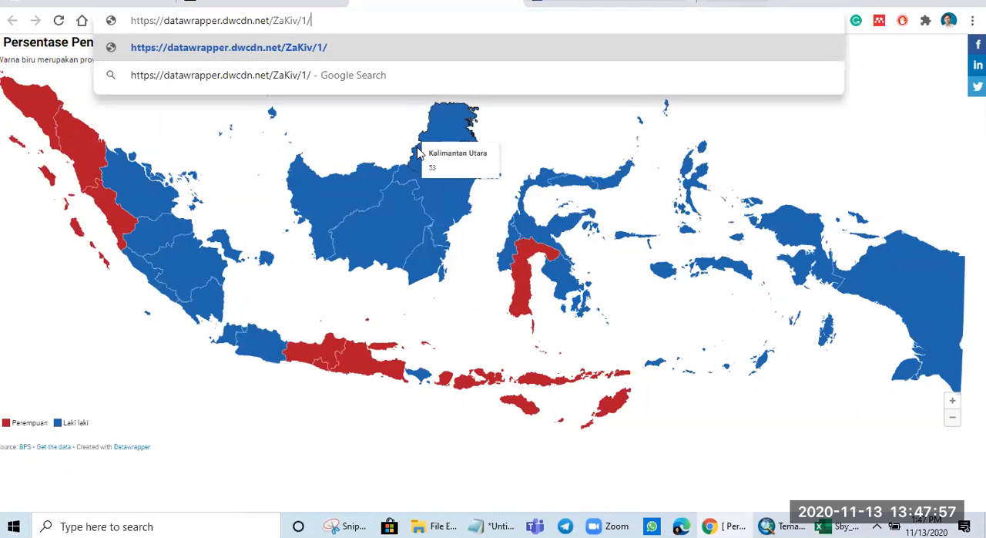
key(Return)
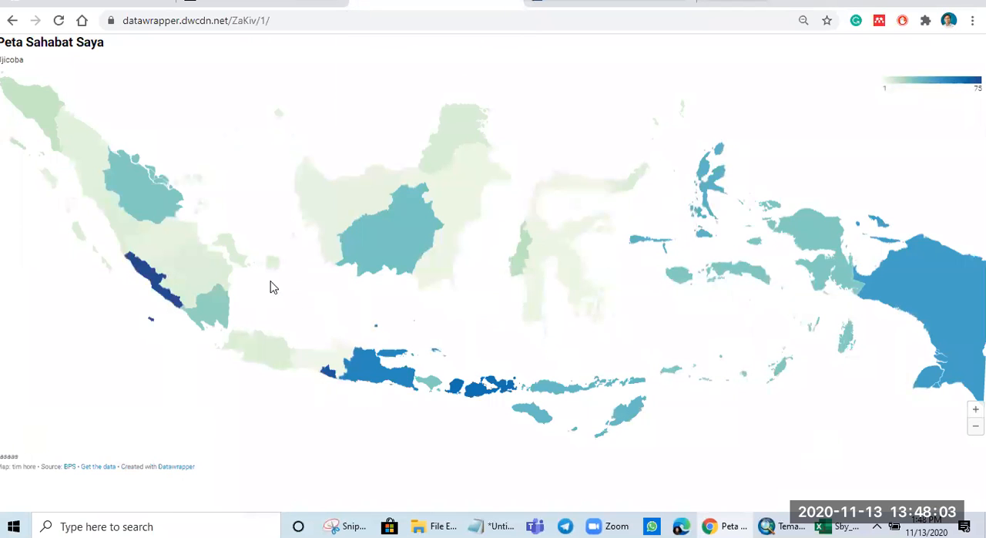
mouse_move(153, 199)
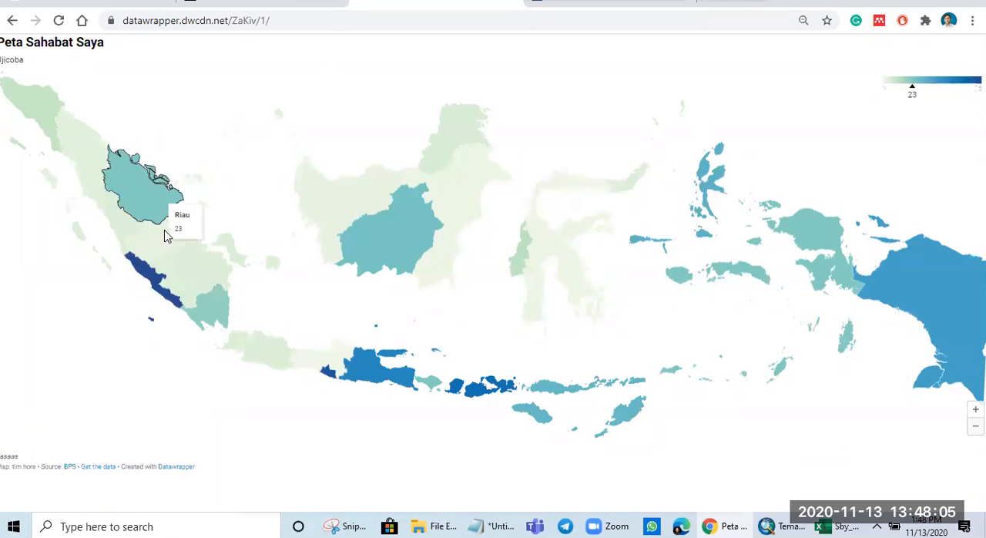
mouse_move(175, 270)
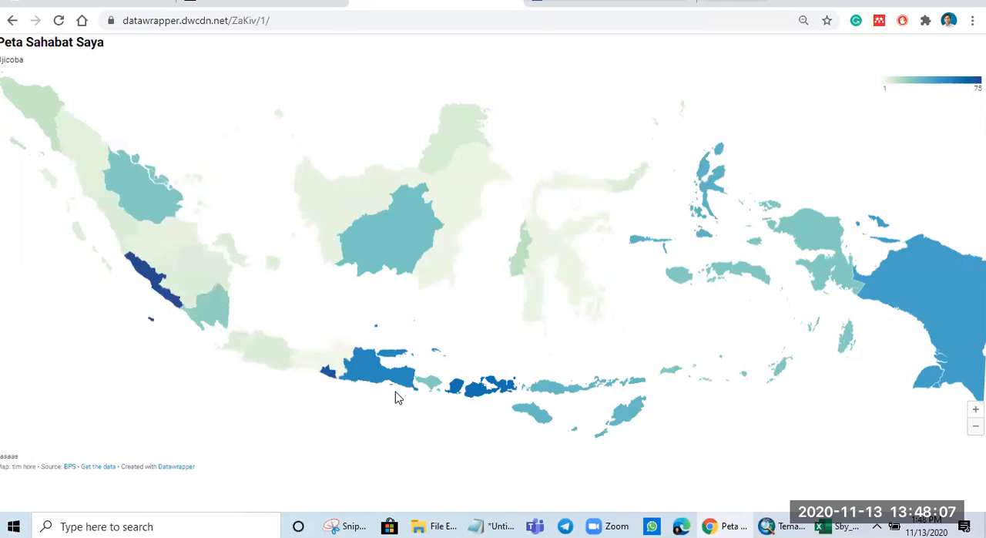
mouse_move(458, 395)
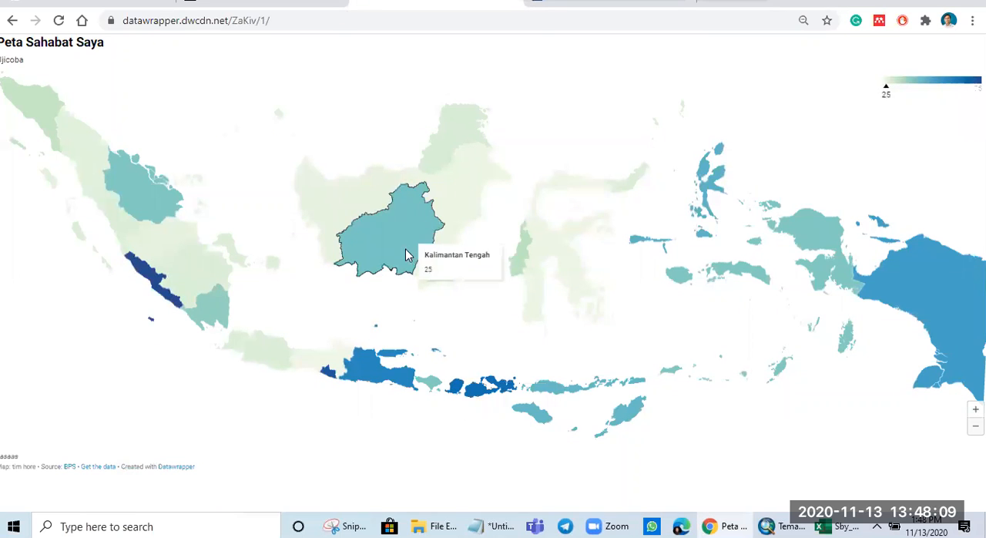